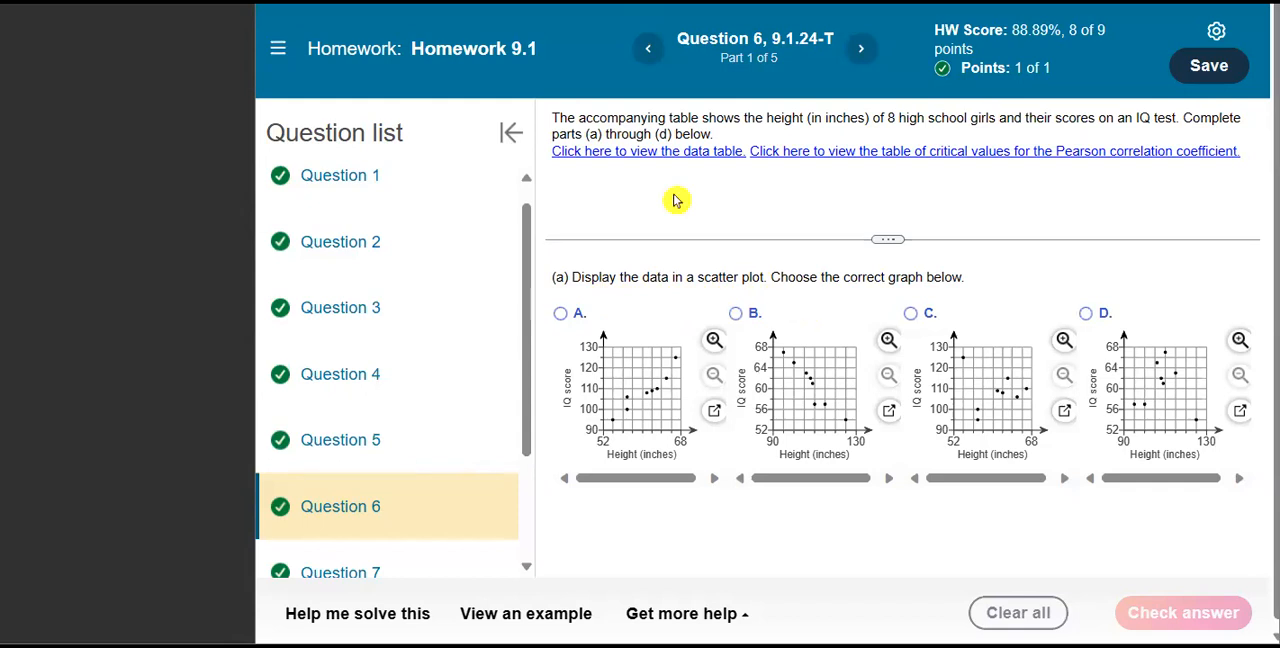
Open question 6's height and IQ score data table in StatCrunch and move its window to uncover more of the homework.
{"action": "left_click", "coordinate": [643, 153]}
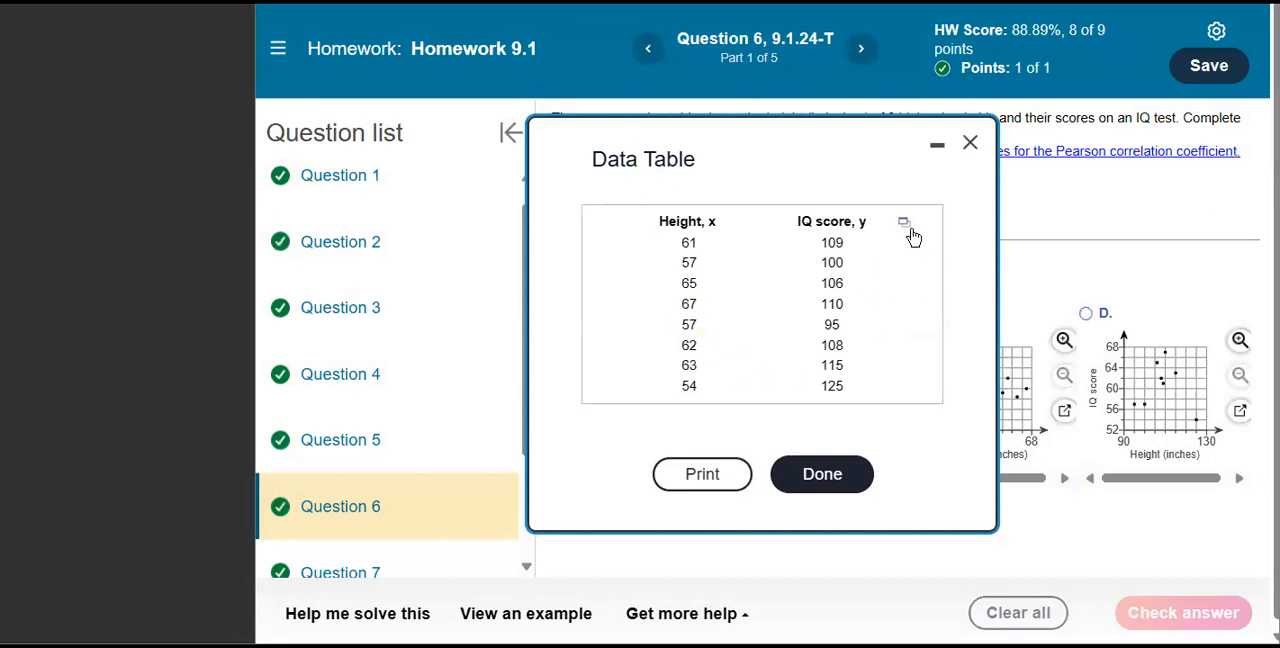
{"action": "left_click", "coordinate": [908, 226]}
{"action": "left_click", "coordinate": [952, 259]}
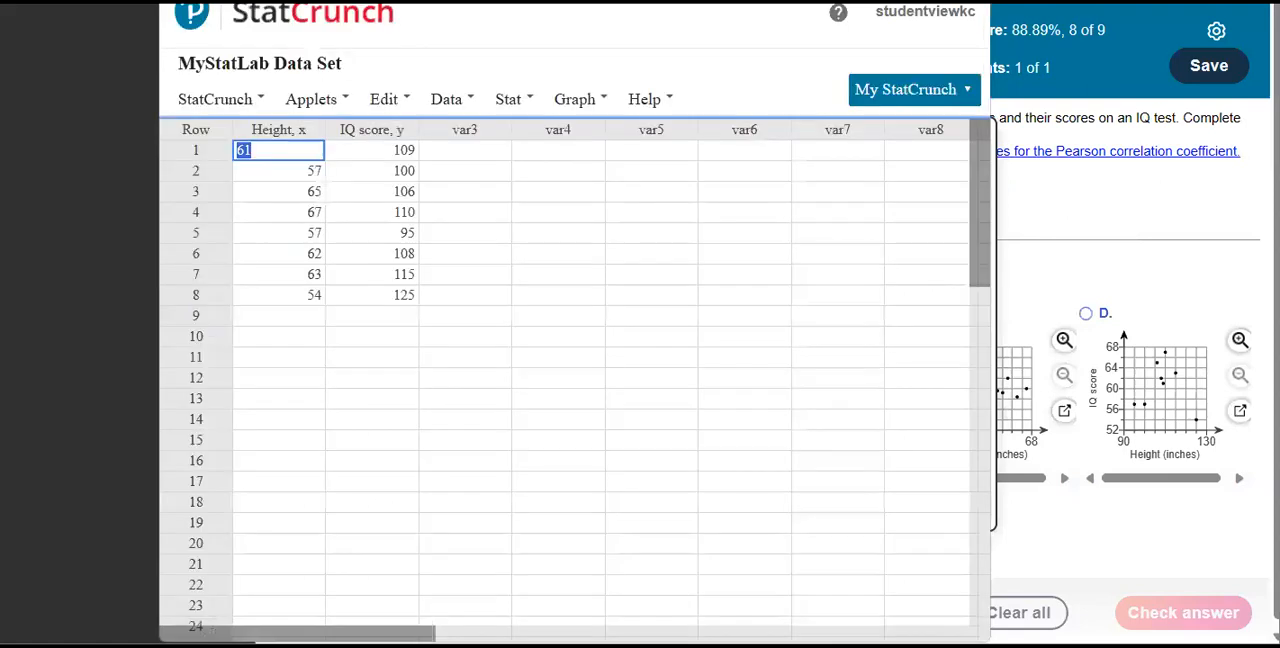
{"action": "left_click_drag", "start_coordinate": [575, 2], "coordinate": [422, 3]}
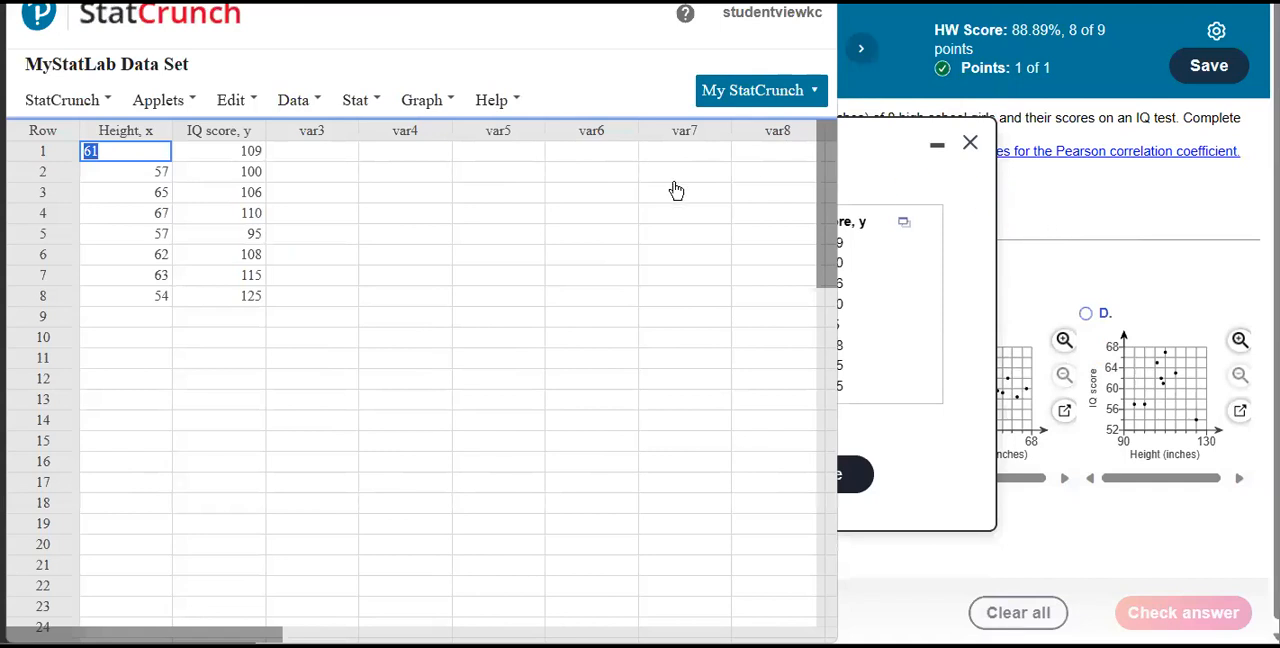
Compute a simple linear regression with Height, x as the X variable and IQ score, y as the Y variable.
{"action": "left_click", "coordinate": [358, 102]}
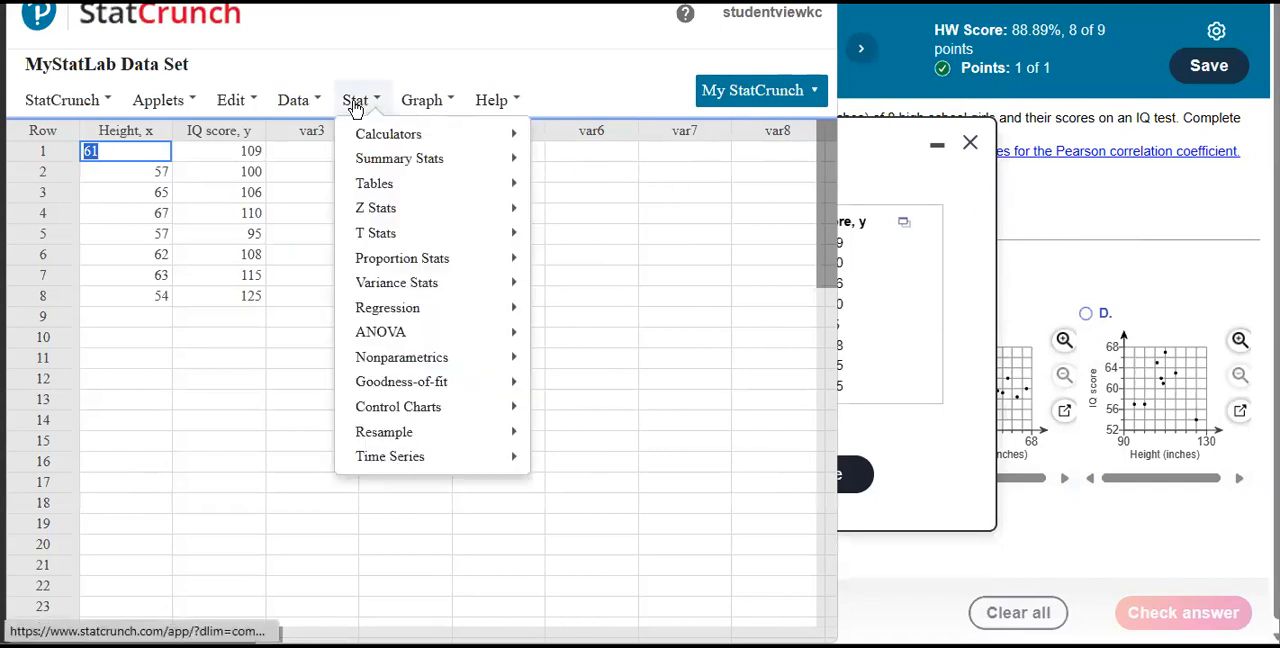
{"action": "mouse_move", "coordinate": [463, 307]}
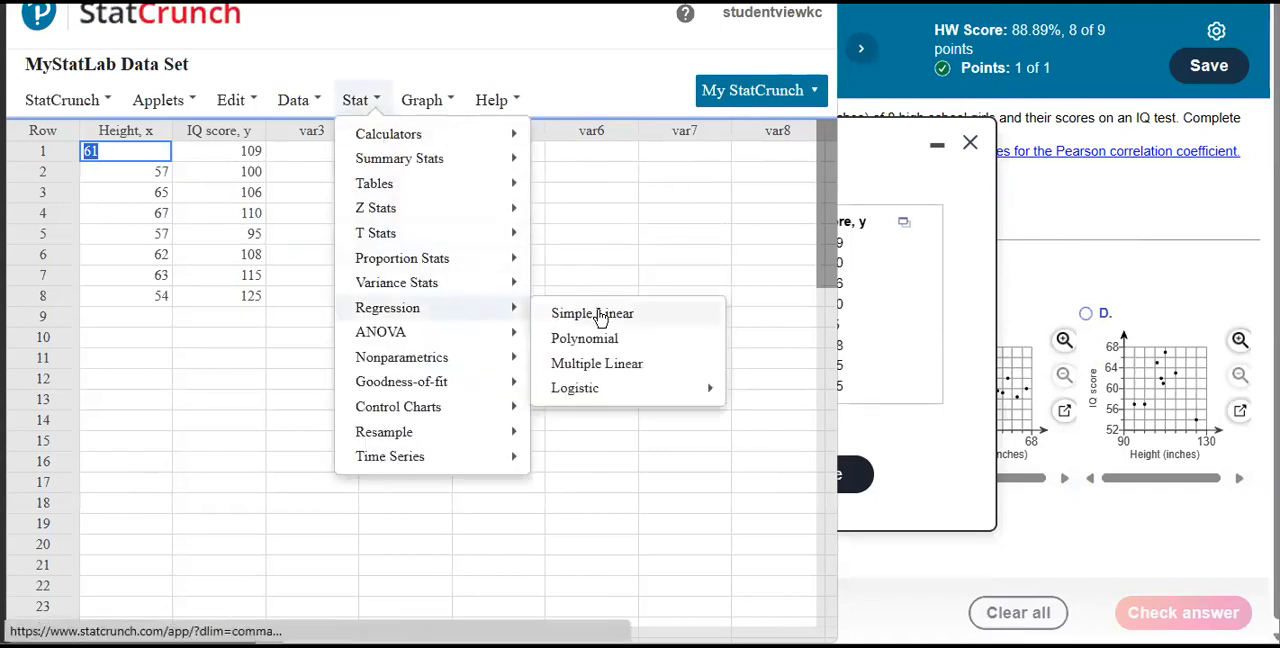
{"action": "left_click", "coordinate": [601, 315]}
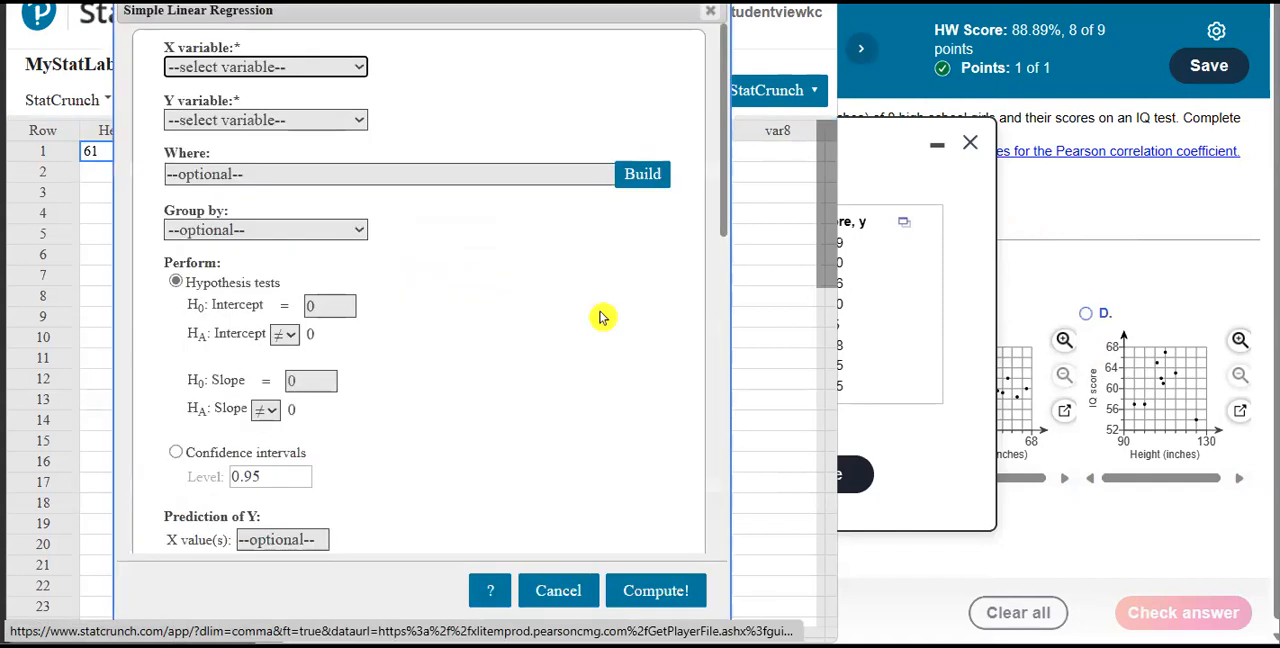
{"action": "left_click", "coordinate": [340, 73]}
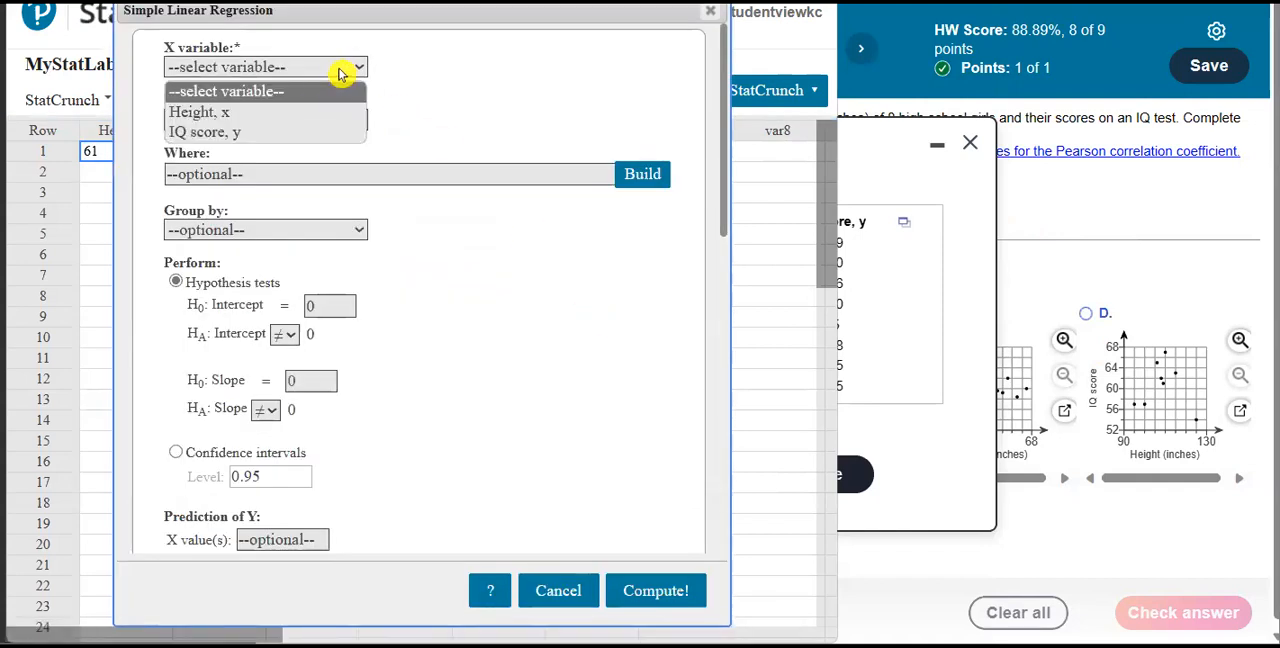
{"action": "left_click", "coordinate": [306, 108]}
{"action": "left_click", "coordinate": [280, 124]}
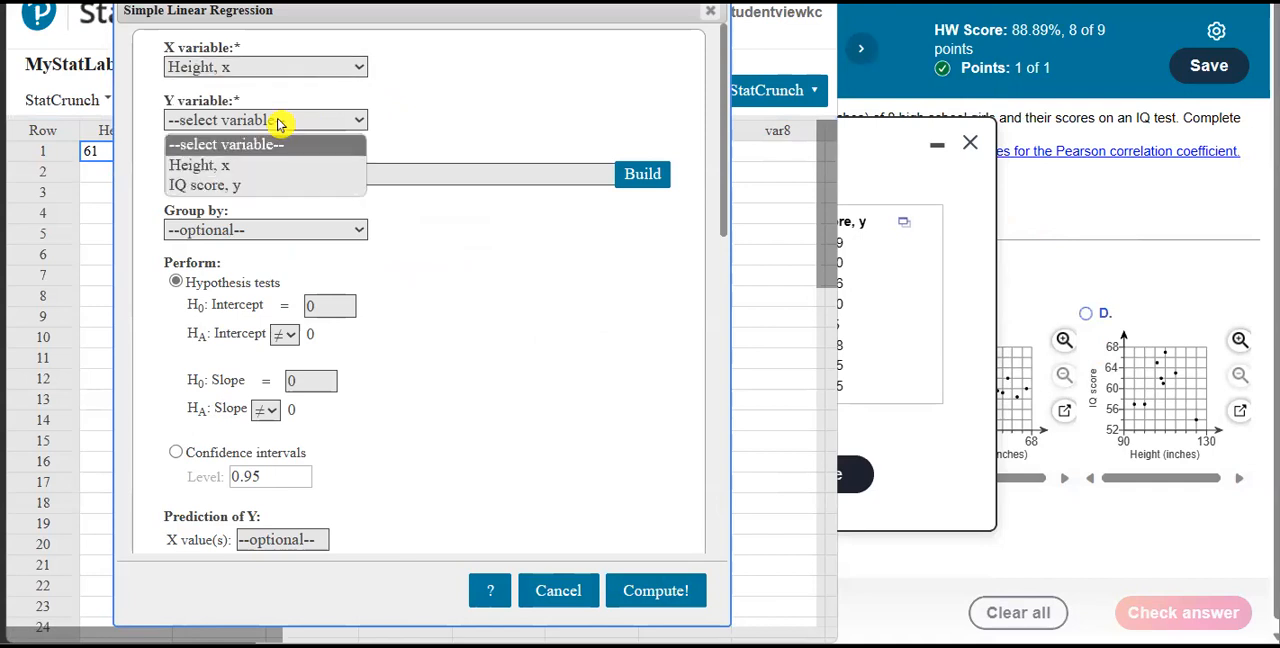
{"action": "left_click", "coordinate": [246, 189]}
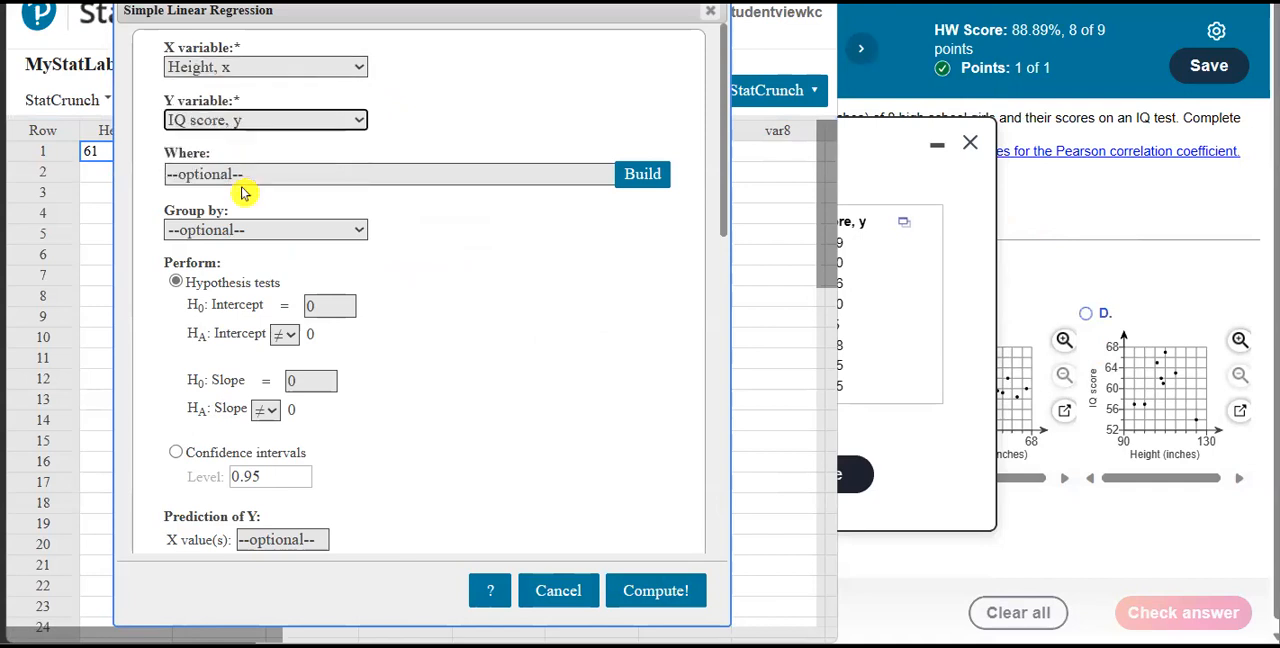
{"action": "left_click", "coordinate": [655, 598]}
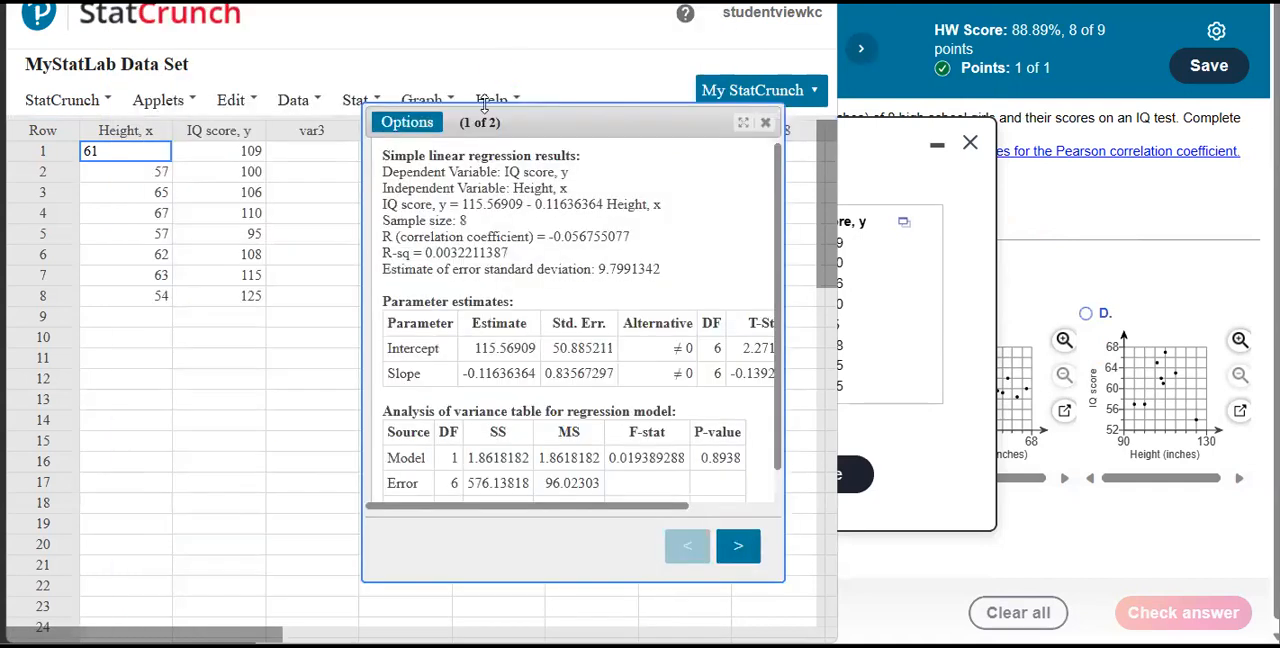
Show the fitted line plot of the regression and arrange the windows to compare it with the homework's answer graphs.
{"action": "left_click_drag", "start_coordinate": [481, 109], "coordinate": [228, 90]}
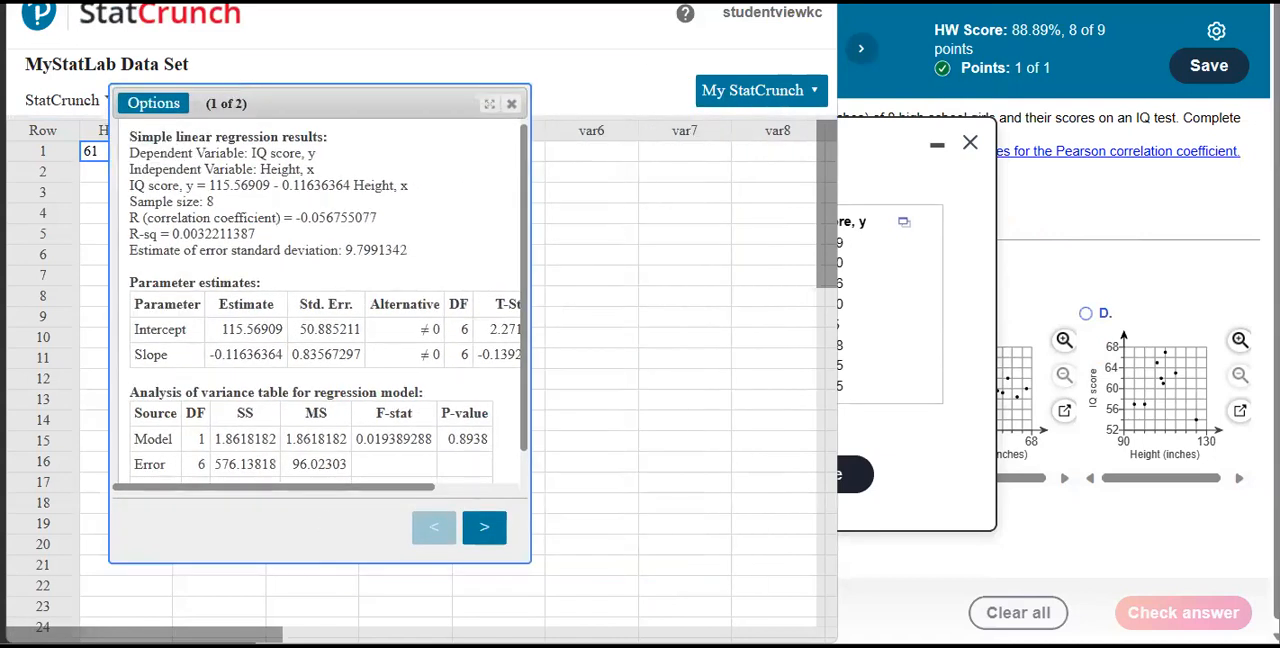
{"action": "left_click", "coordinate": [487, 528]}
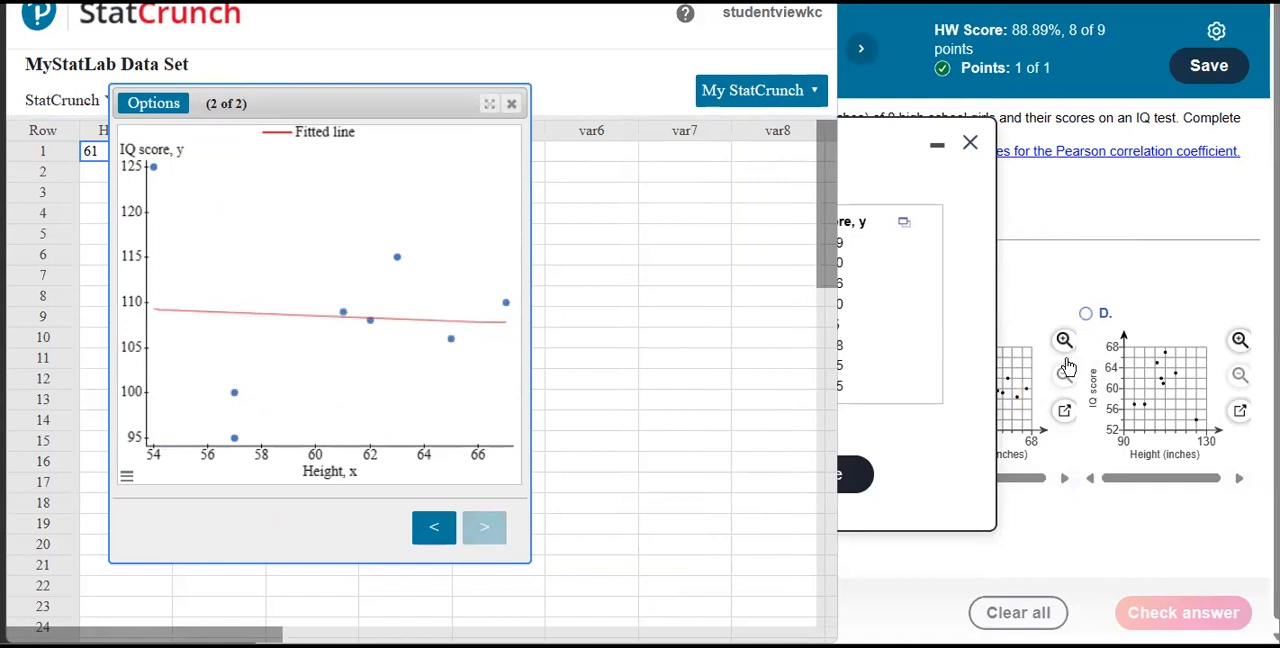
{"action": "left_click", "coordinate": [937, 146]}
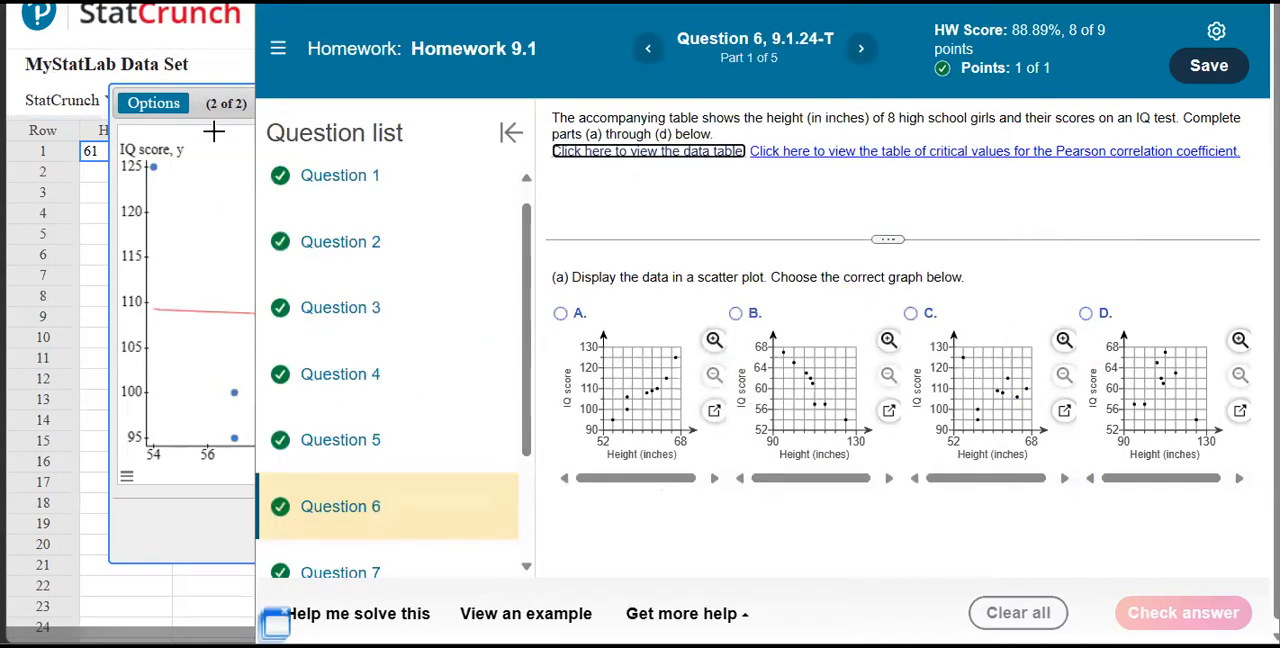
{"action": "left_click", "coordinate": [231, 97]}
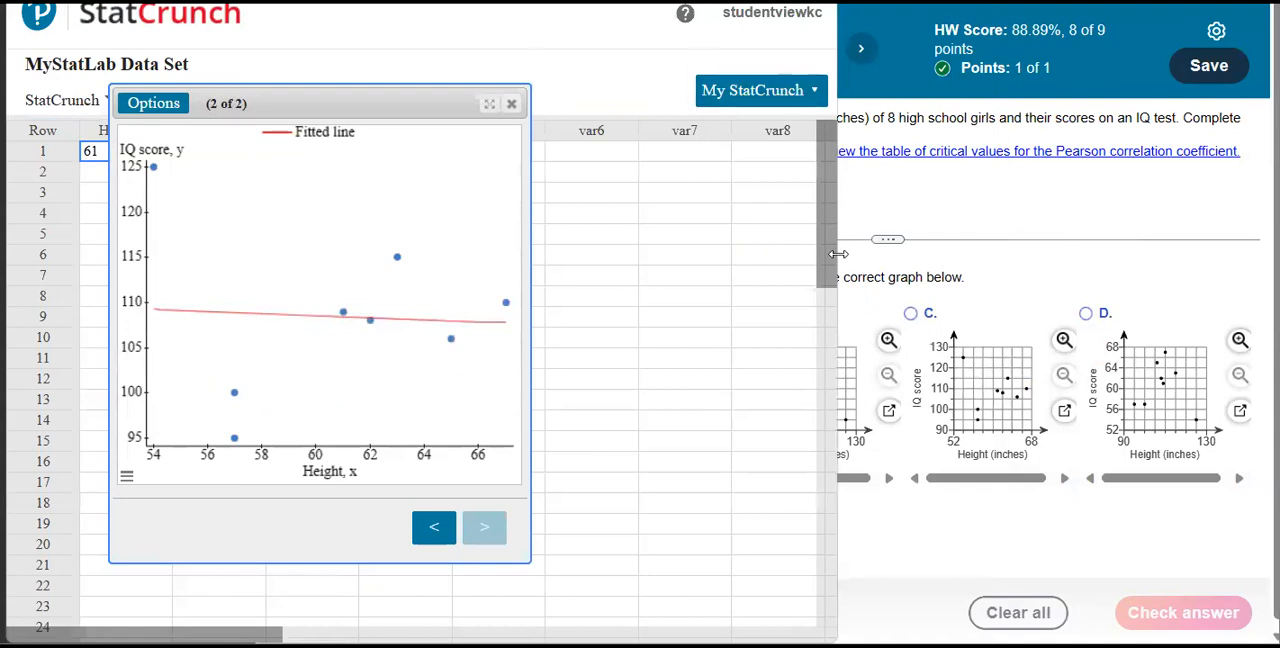
{"action": "left_click_drag", "start_coordinate": [838, 254], "coordinate": [607, 256]}
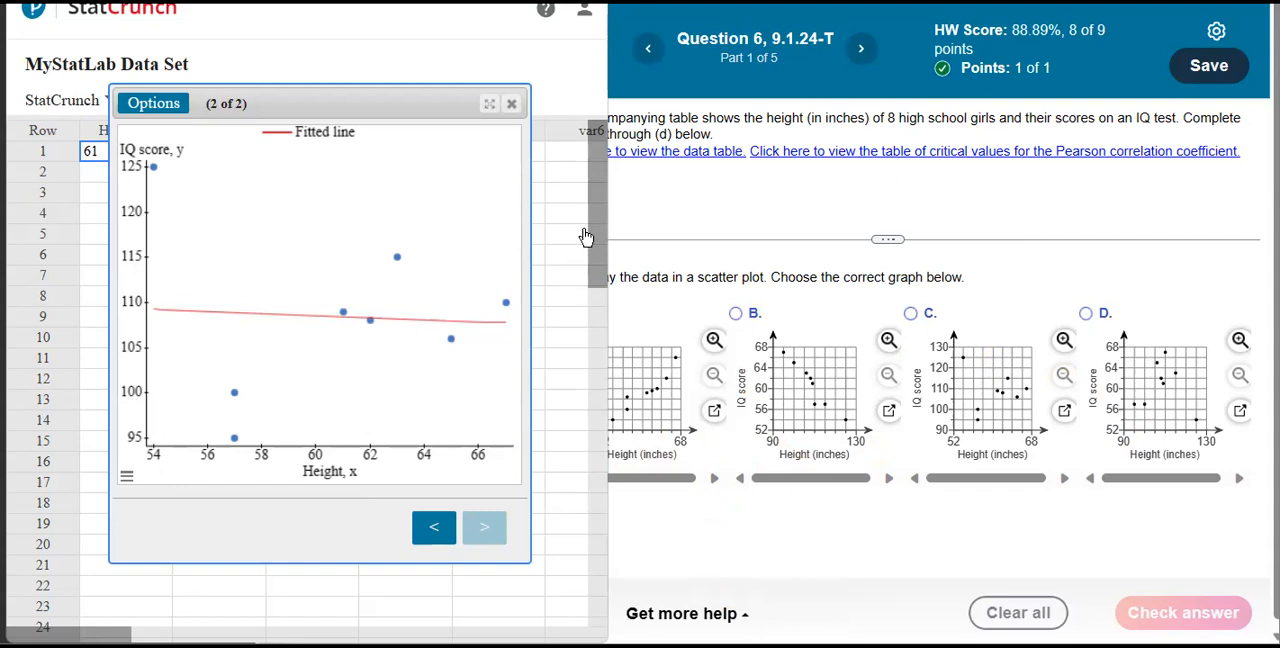
{"action": "left_click_drag", "start_coordinate": [422, 102], "coordinate": [528, 108]}
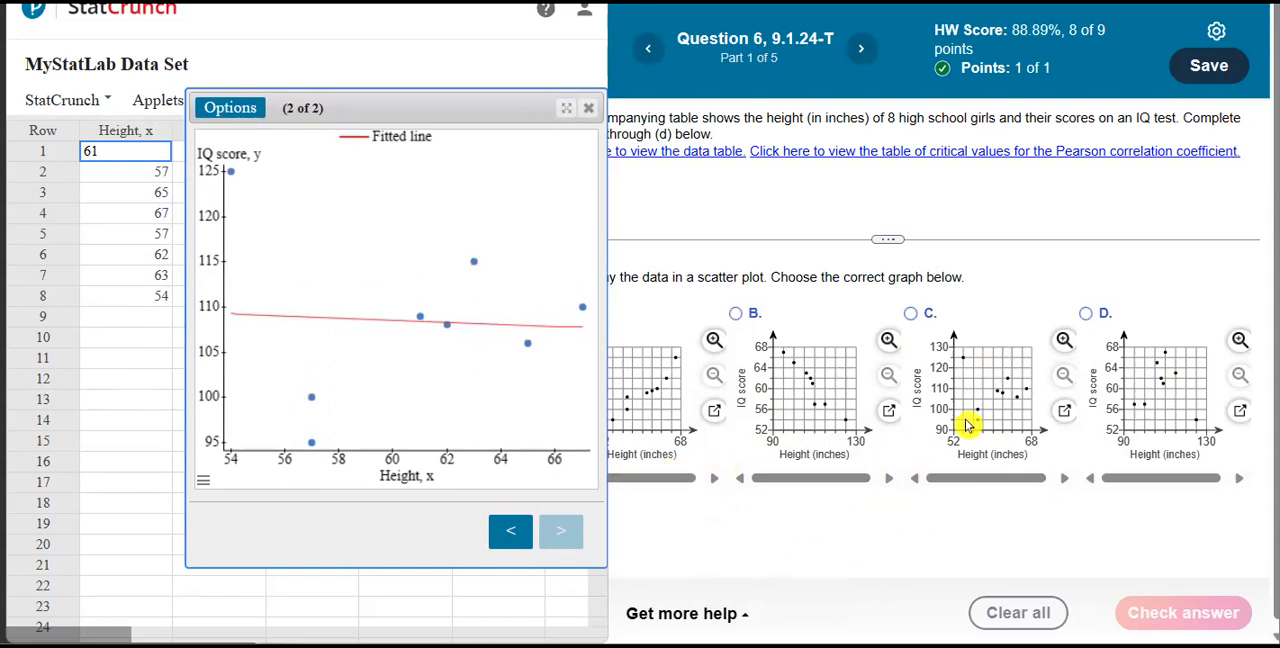
{"action": "left_click_drag", "start_coordinate": [300, 110], "coordinate": [186, 91]}
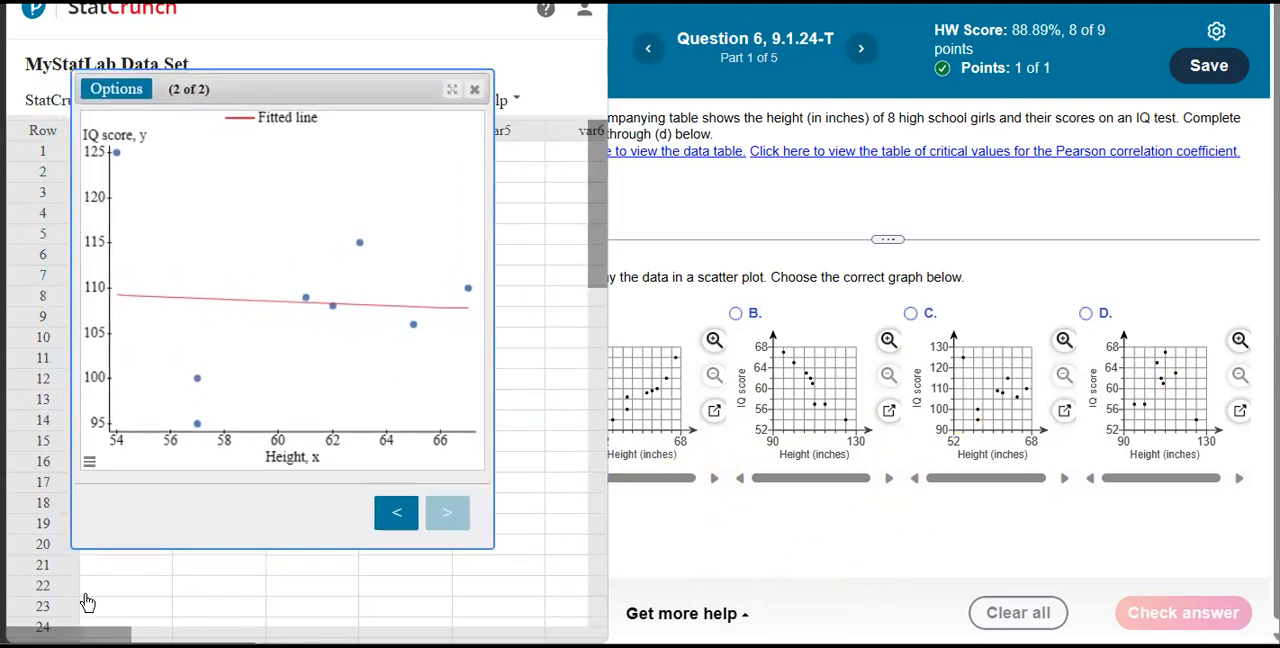
Set the plot's X-axis range to a minimum of 52 and a maximum of 68.
{"action": "left_click", "coordinate": [89, 462]}
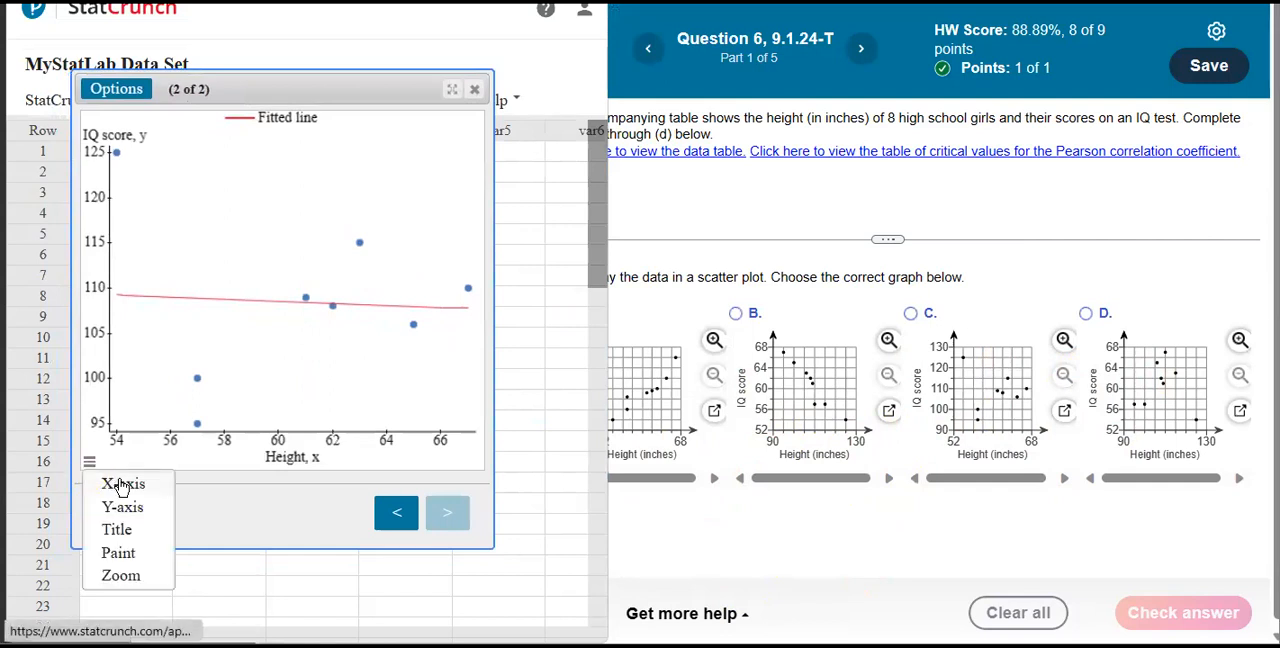
{"action": "left_click", "coordinate": [108, 484]}
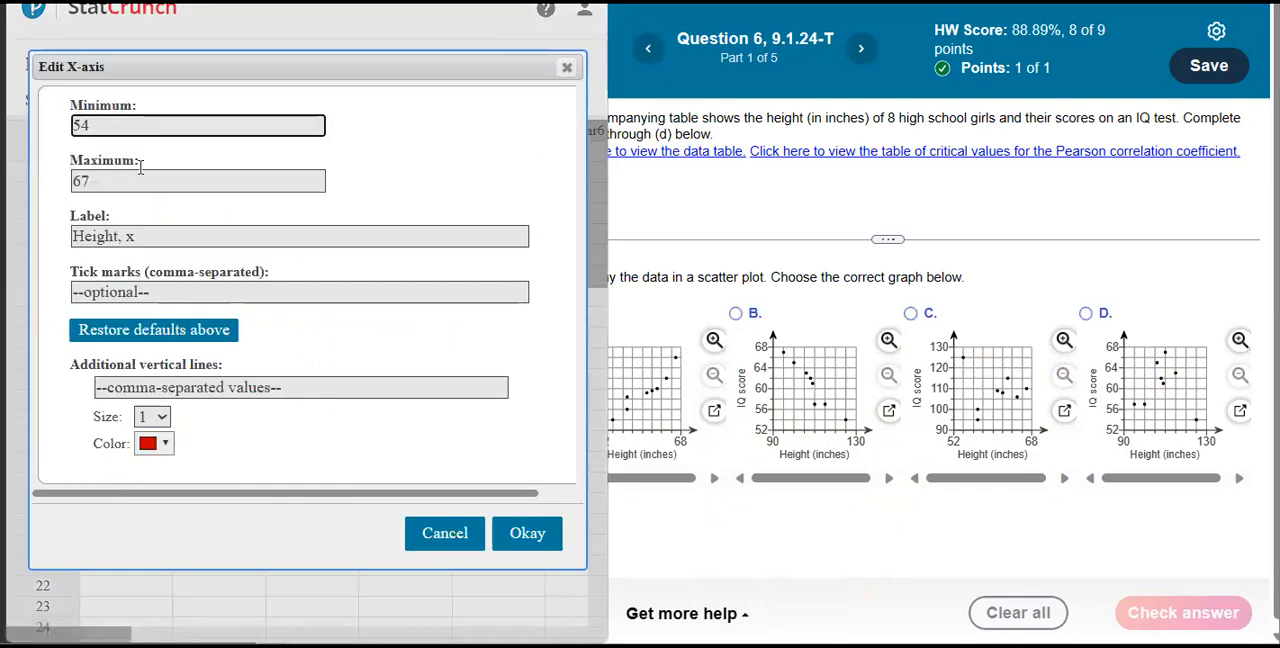
{"action": "double_click", "coordinate": [82, 126]}
{"action": "type", "text": "5"}
{"action": "left_click_drag", "start_coordinate": [107, 181], "coordinate": [71, 182]}
{"action": "type", "text": "6"}
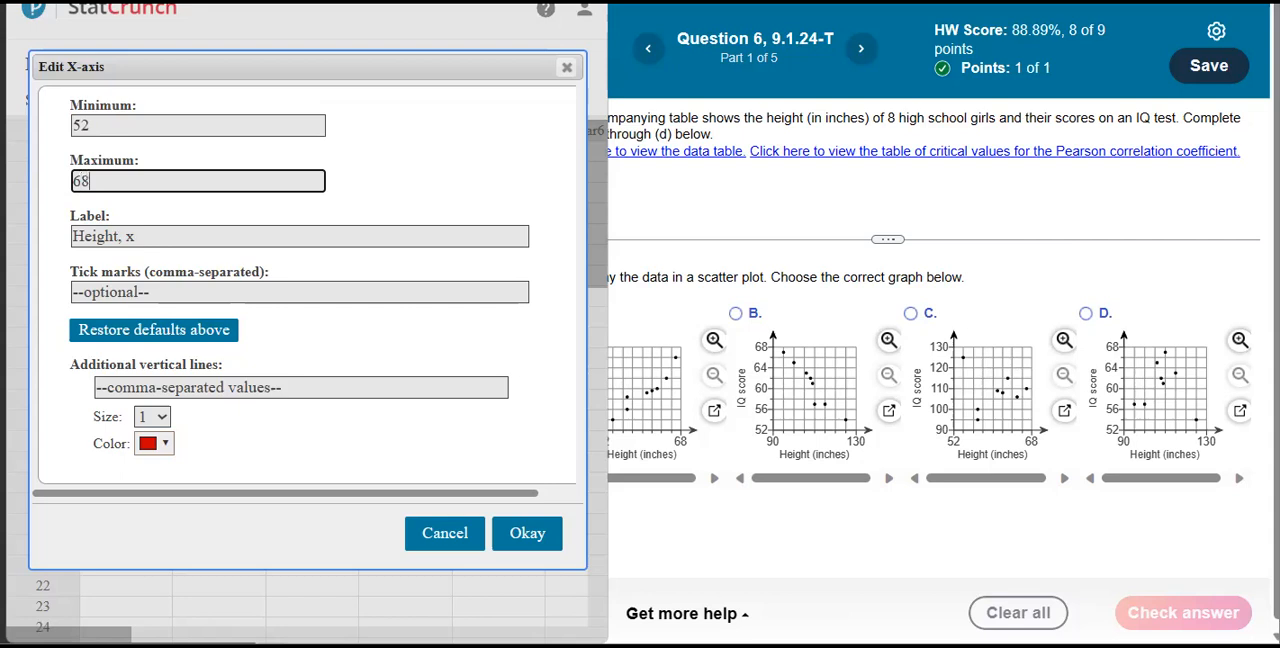
{"action": "left_click", "coordinate": [528, 532]}
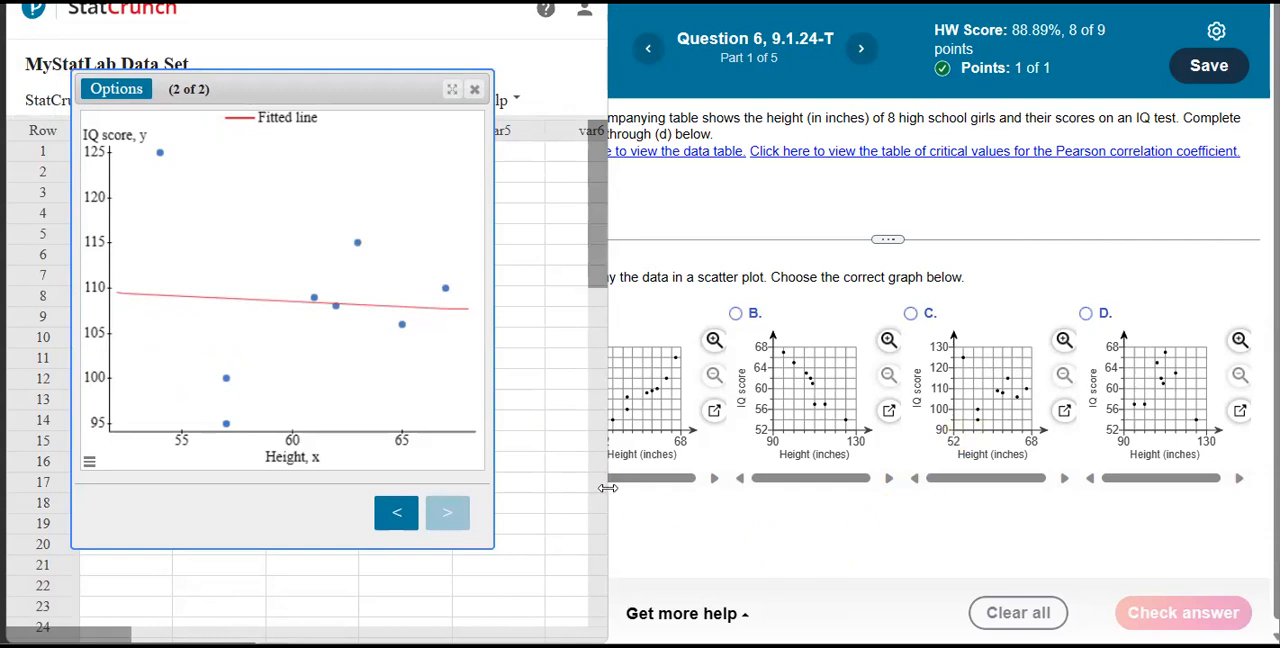
Uncover answer graph A beside the plot, and set the plot's Y-axis range to a minimum of 90 and a maximum of 130.
{"action": "left_click_drag", "start_coordinate": [609, 487], "coordinate": [568, 488]}
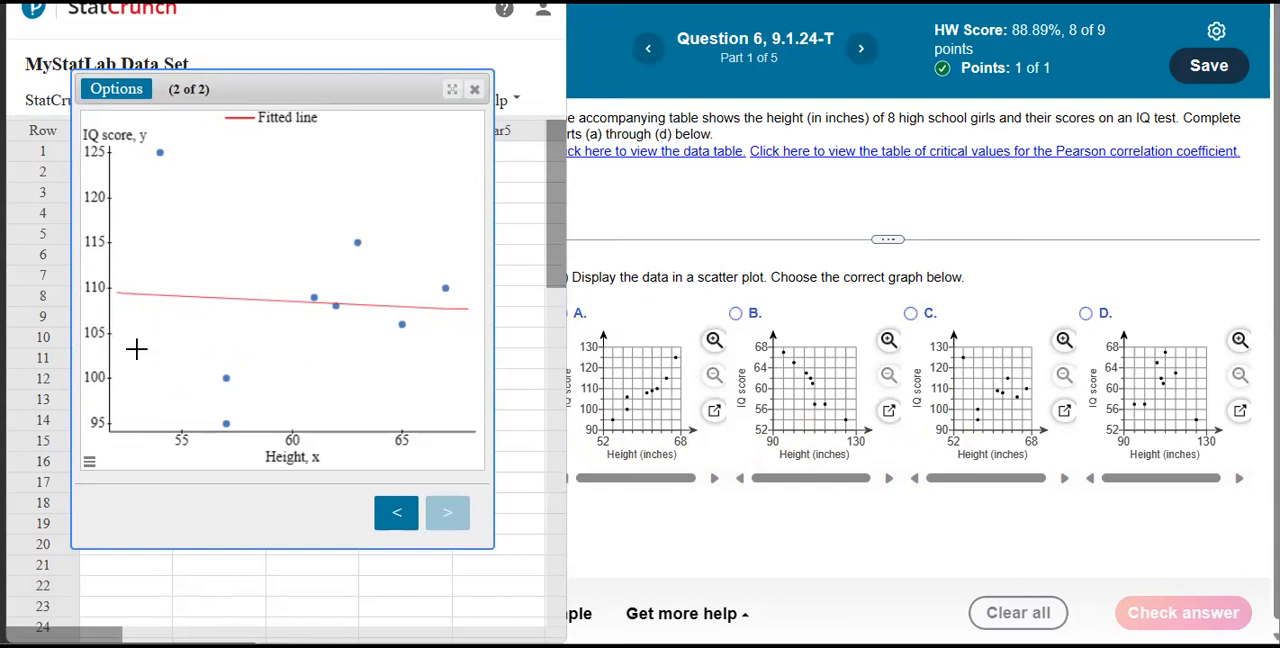
{"action": "left_click", "coordinate": [90, 465]}
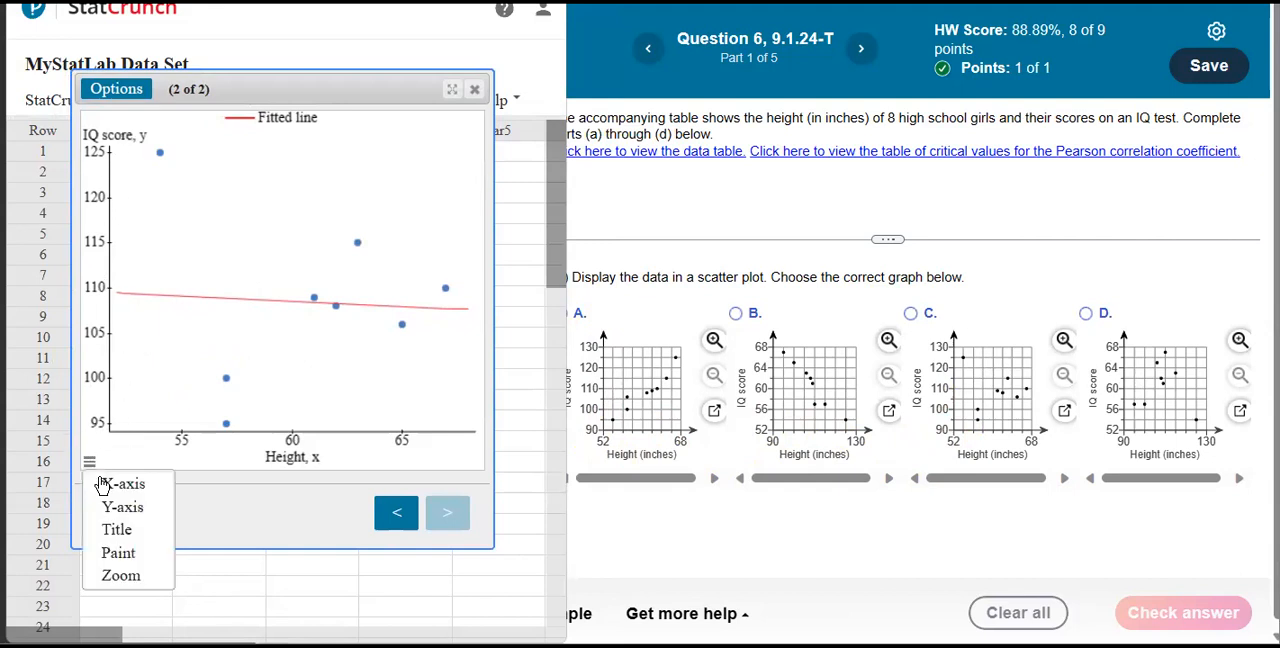
{"action": "left_click", "coordinate": [122, 507]}
{"action": "key", "text": "ctrl+a"}
{"action": "type", "text": "90"}
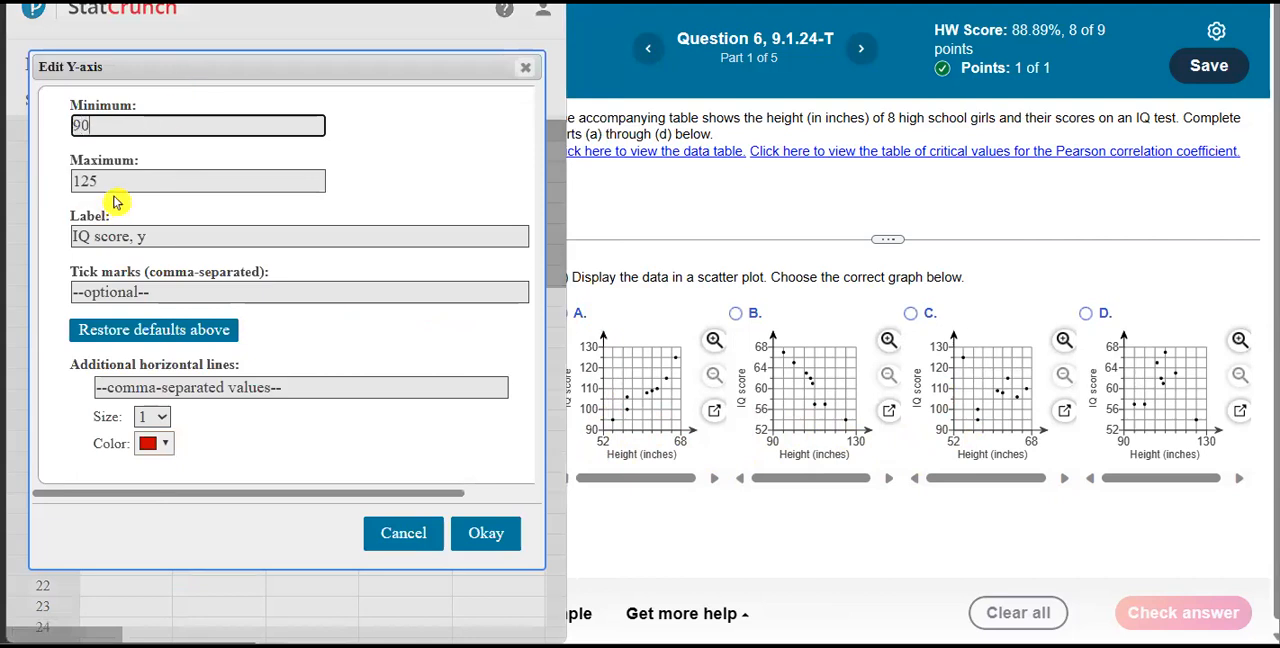
{"action": "key", "text": "Tab"}
{"action": "type", "text": "130"}
{"action": "left_click", "coordinate": [484, 533]}
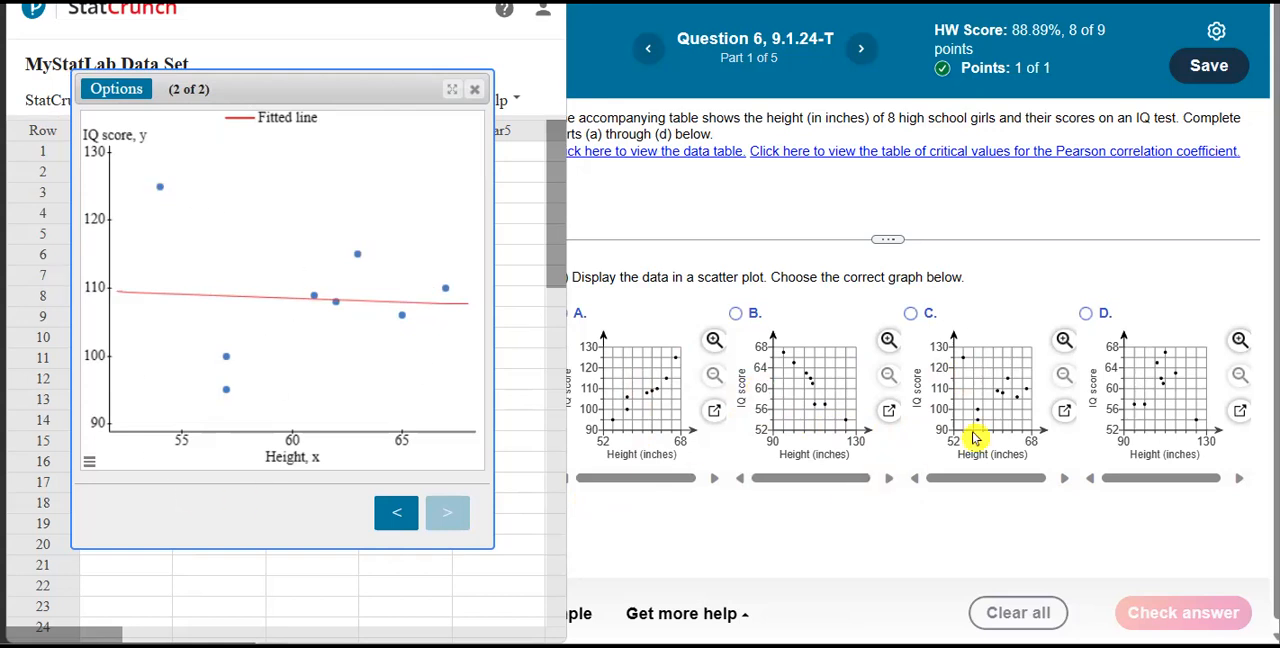
Choose scatter plot C as the answer to part (a) and have it checked.
{"action": "left_click", "coordinate": [910, 315]}
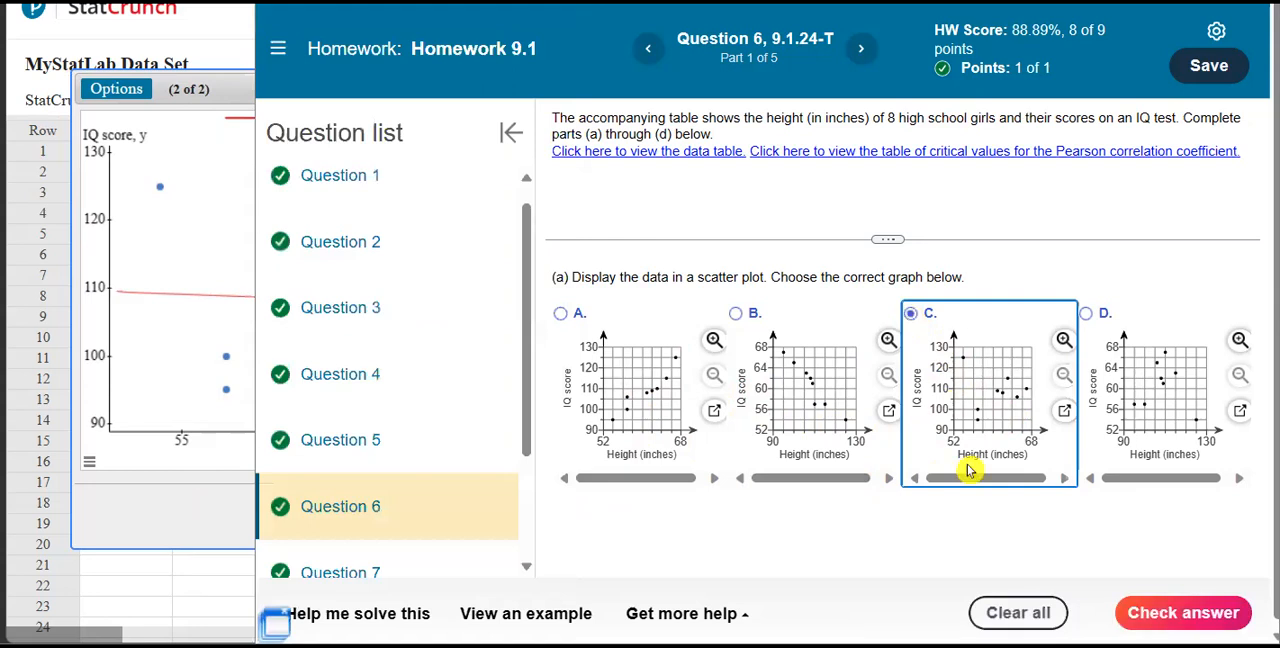
{"action": "left_click", "coordinate": [218, 86]}
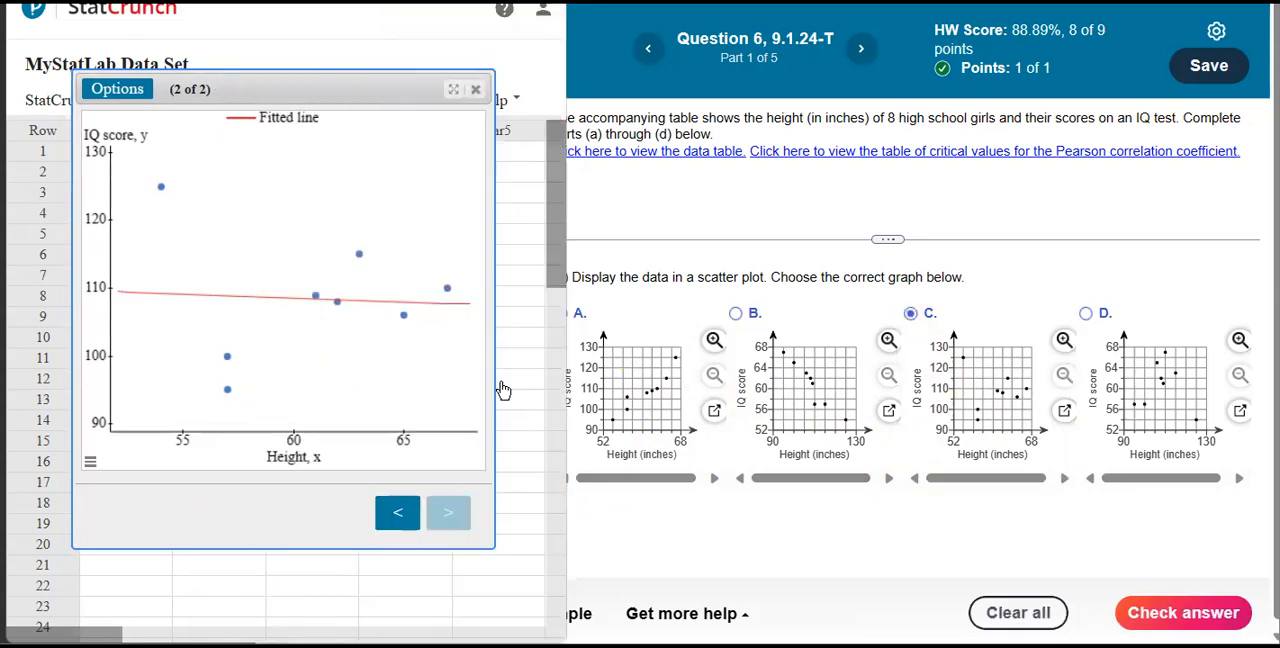
{"action": "left_click", "coordinate": [1190, 613]}
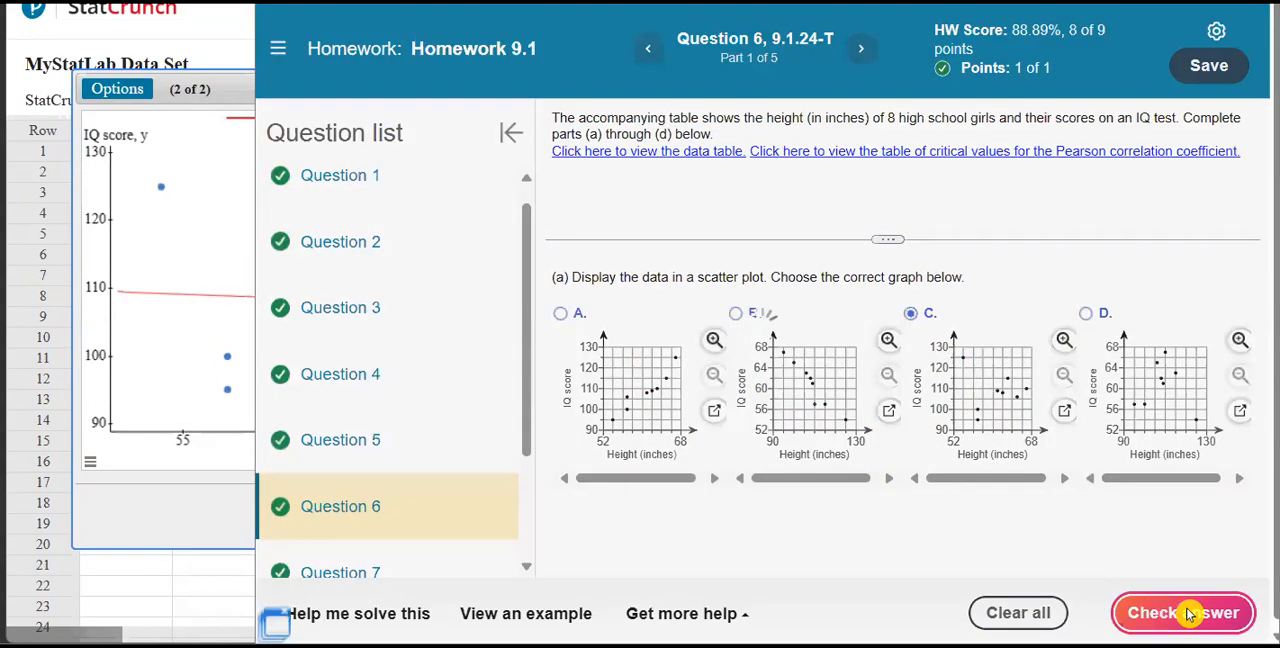
{"action": "left_click", "coordinate": [768, 363]}
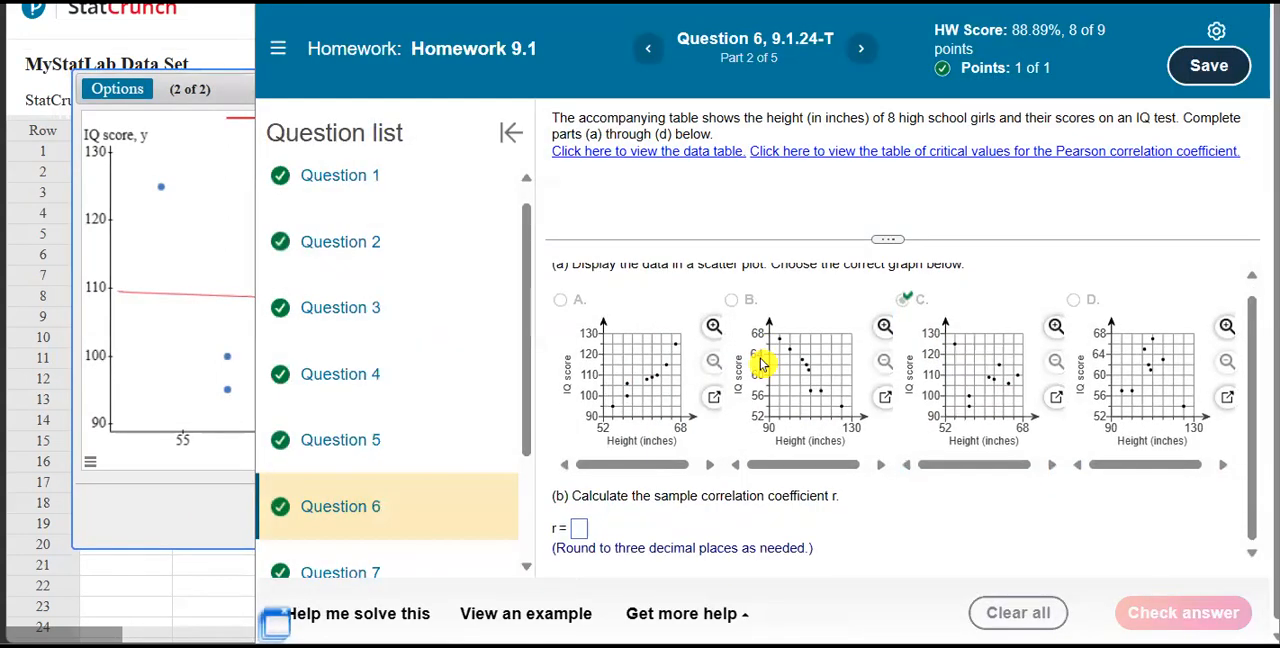
Go back to the simple linear regression results in StatCrunch and highlight the correlation coefficient R to read it for part (b).
{"action": "left_click", "coordinate": [582, 531]}
{"action": "left_click", "coordinate": [186, 93]}
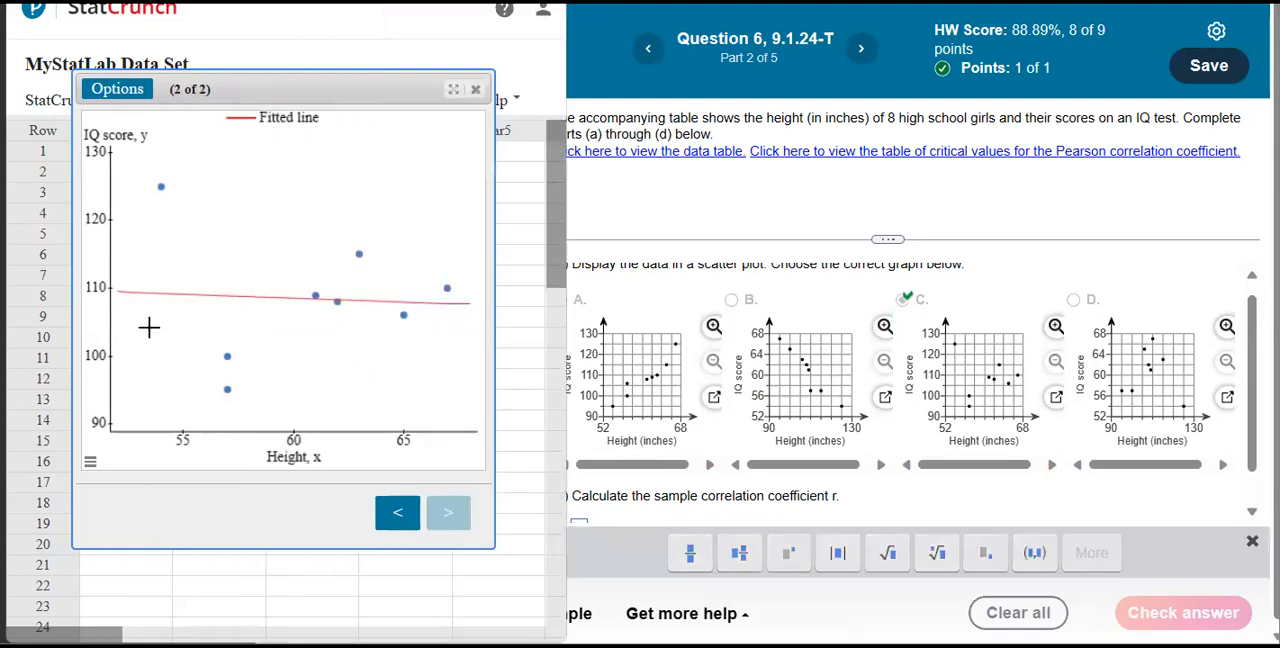
{"action": "left_click", "coordinate": [389, 518]}
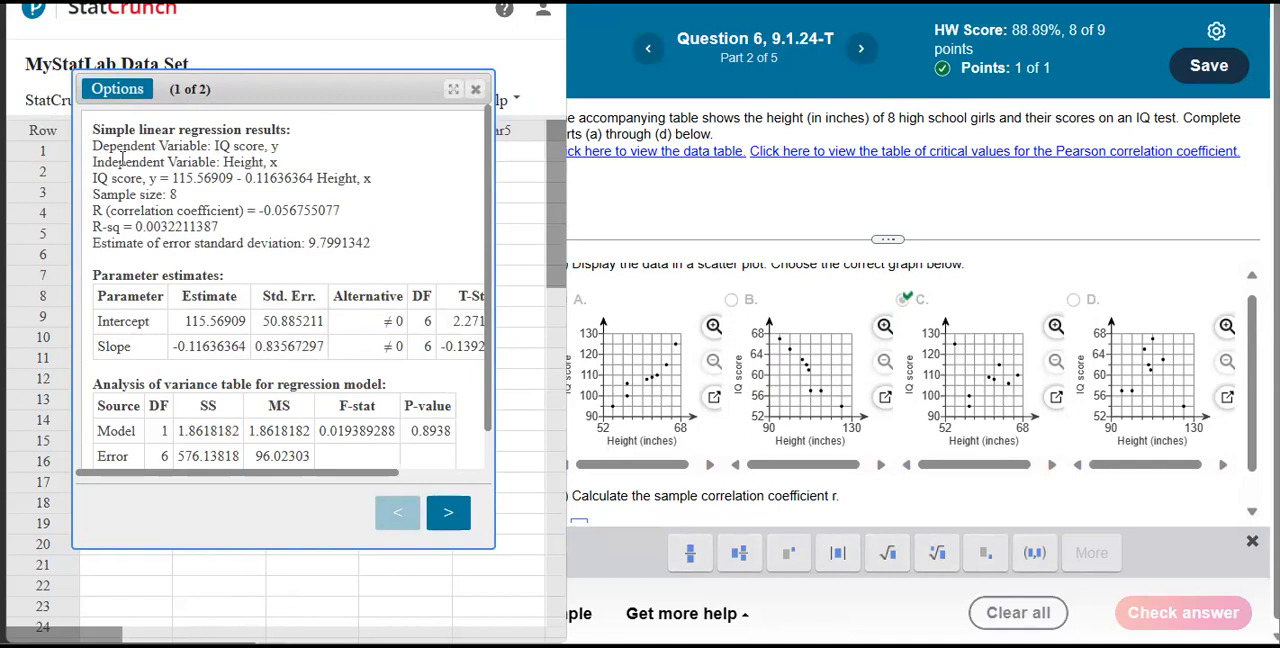
{"action": "mouse_move", "coordinate": [93, 175]}
{"action": "left_mouse_down"}
{"action": "mouse_move", "coordinate": [379, 177]}
{"action": "mouse_move", "coordinate": [88, 176]}
{"action": "mouse_move", "coordinate": [90, 190]}
{"action": "left_mouse_up"}
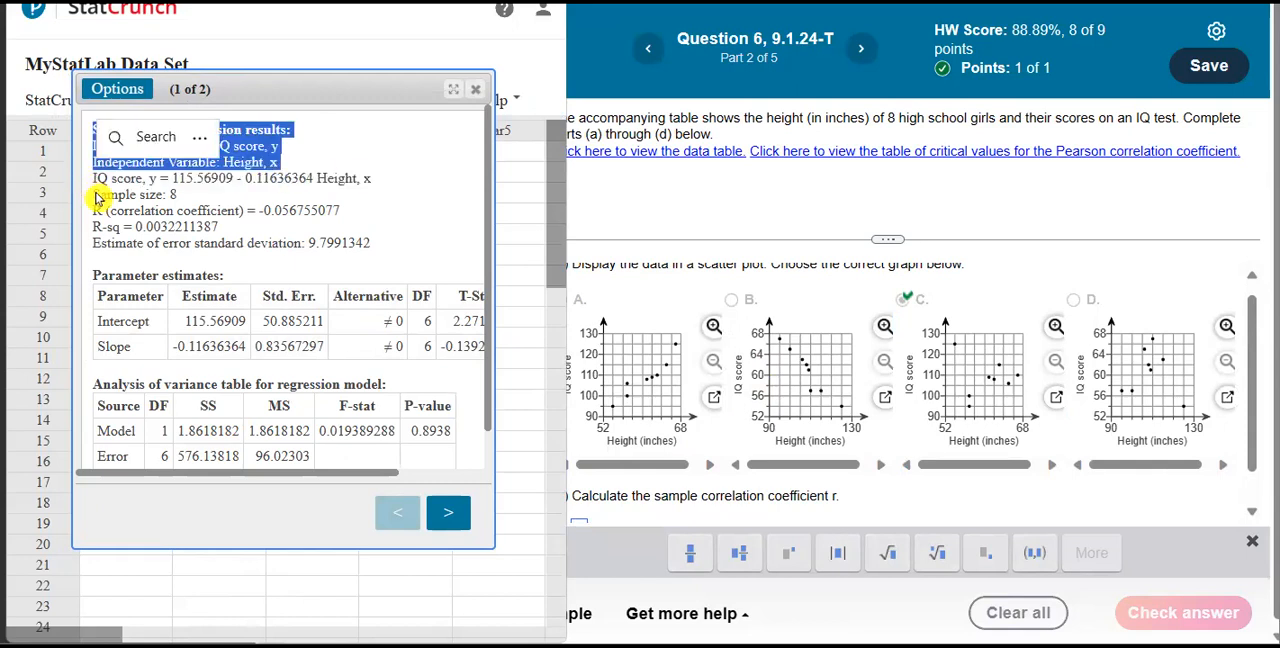
{"action": "left_click", "coordinate": [91, 192]}
{"action": "left_click_drag", "start_coordinate": [97, 210], "coordinate": [358, 218]}
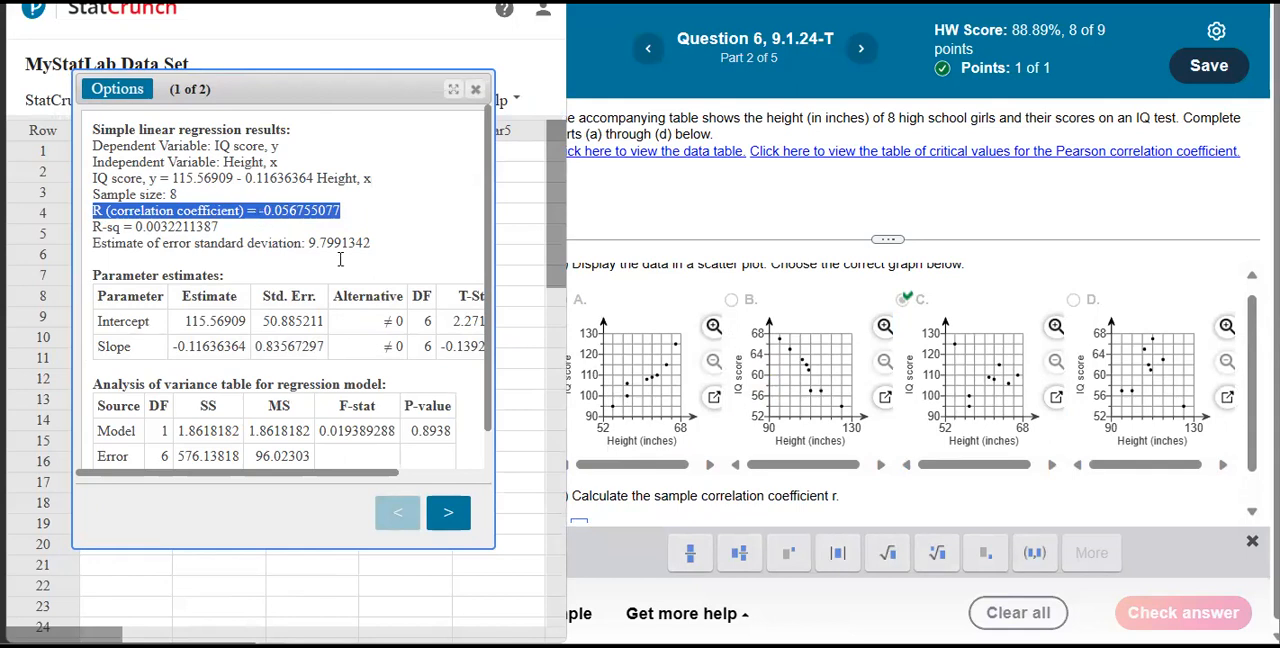
{"action": "scroll", "coordinate": [650, 390], "scroll_direction": "down", "scroll_amount": 1}
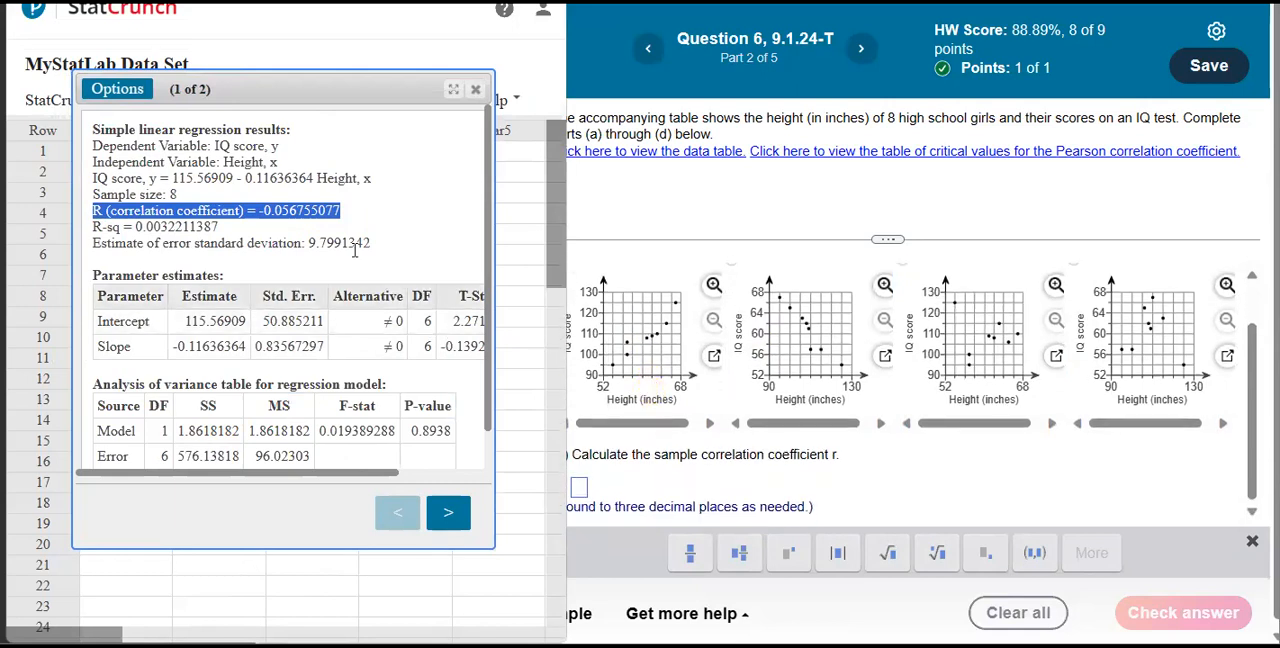
{"action": "left_click_drag", "start_coordinate": [340, 211], "coordinate": [260, 211]}
{"action": "left_click", "coordinate": [262, 211]}
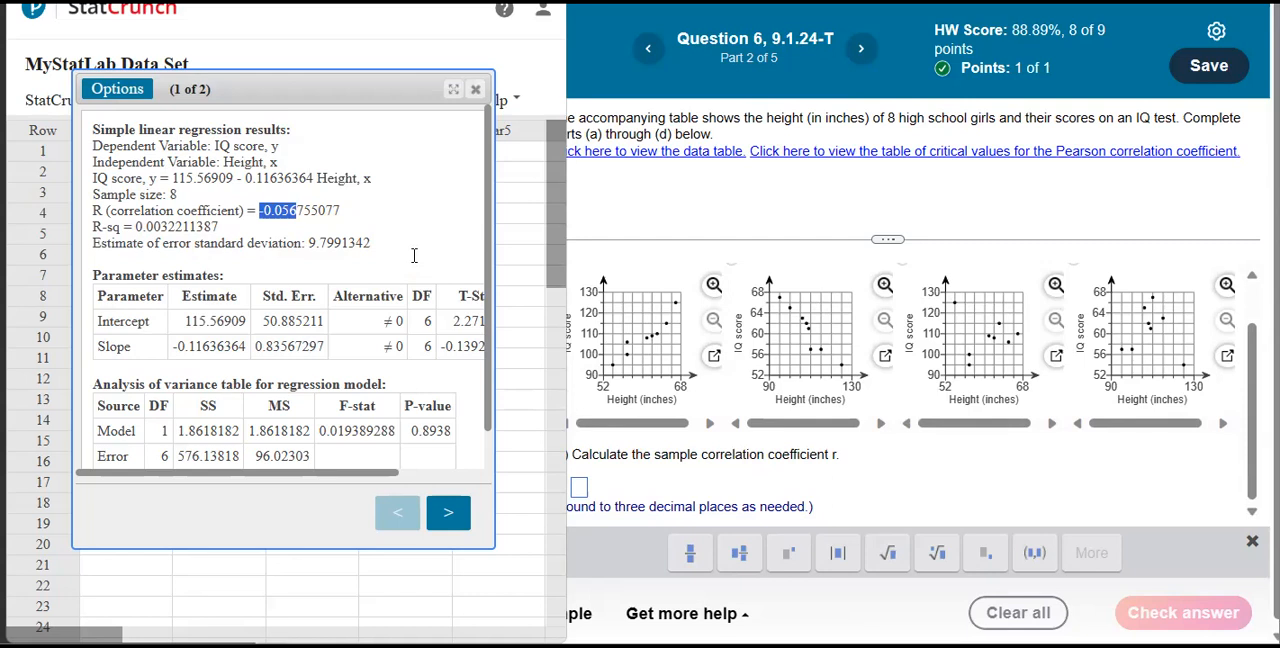
Enter -0.057 as the sample correlation coefficient r in part (b) and have the answer checked.
{"action": "left_click", "coordinate": [581, 487]}
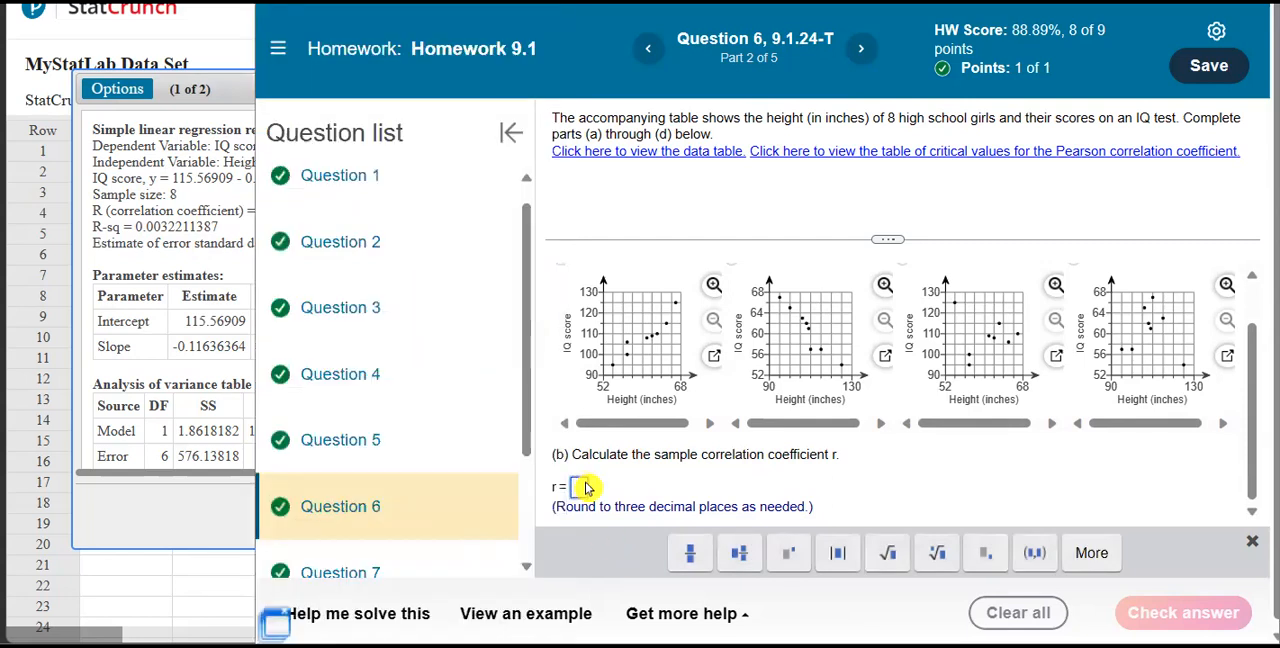
{"action": "type", "text": "-0.056"}
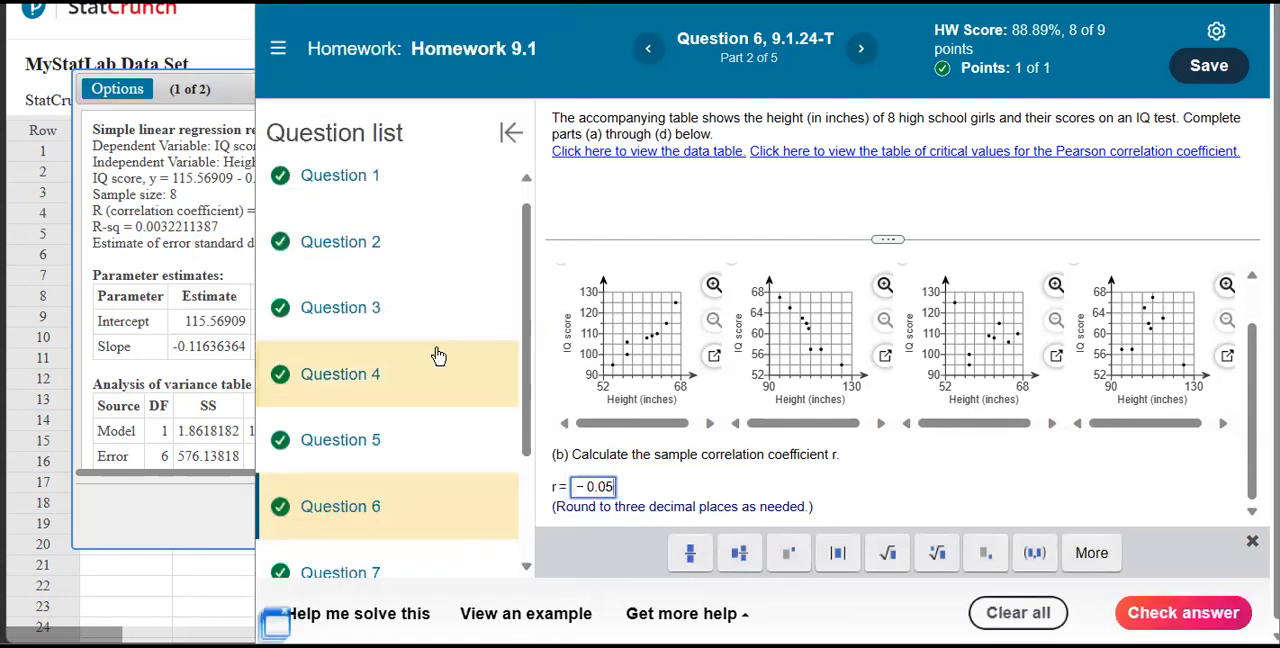
{"action": "type", "text": "7"}
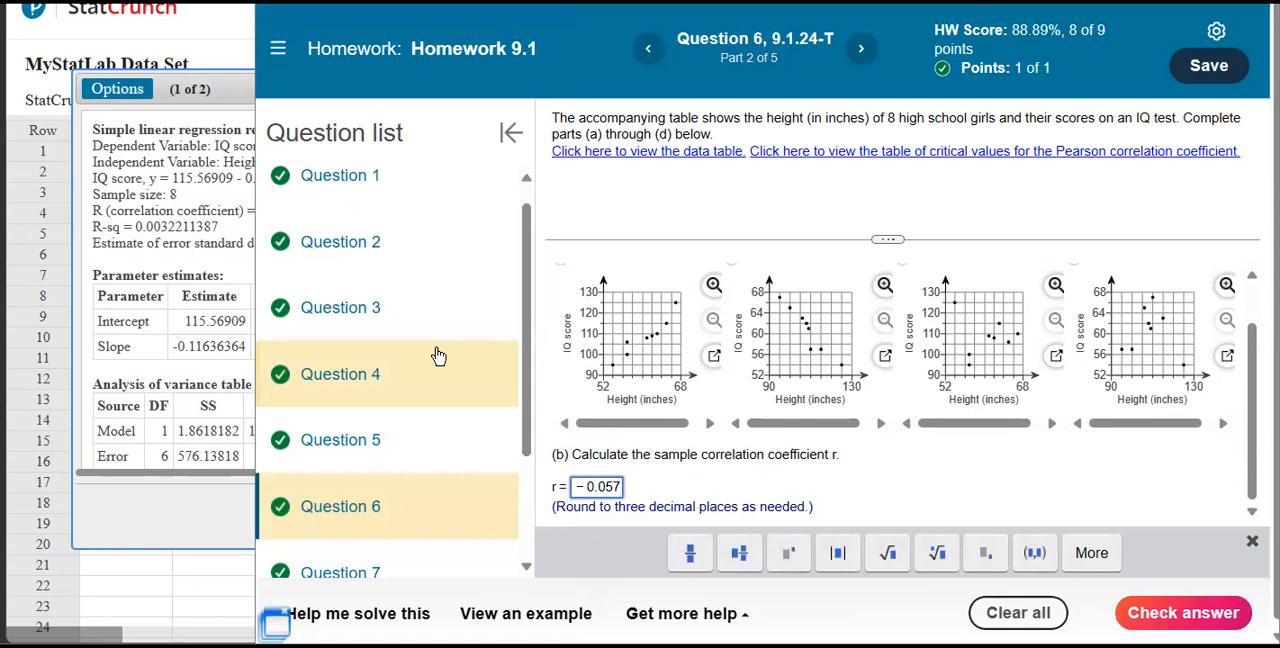
{"action": "left_click", "coordinate": [207, 100]}
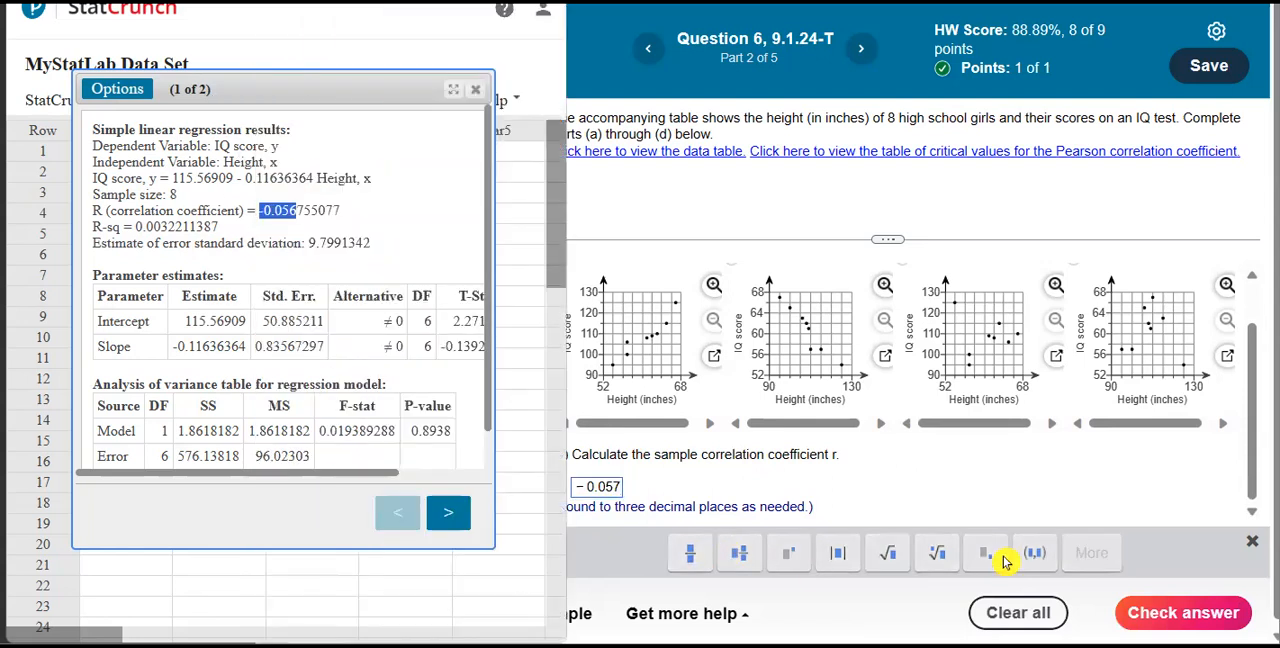
{"action": "left_click", "coordinate": [1155, 612]}
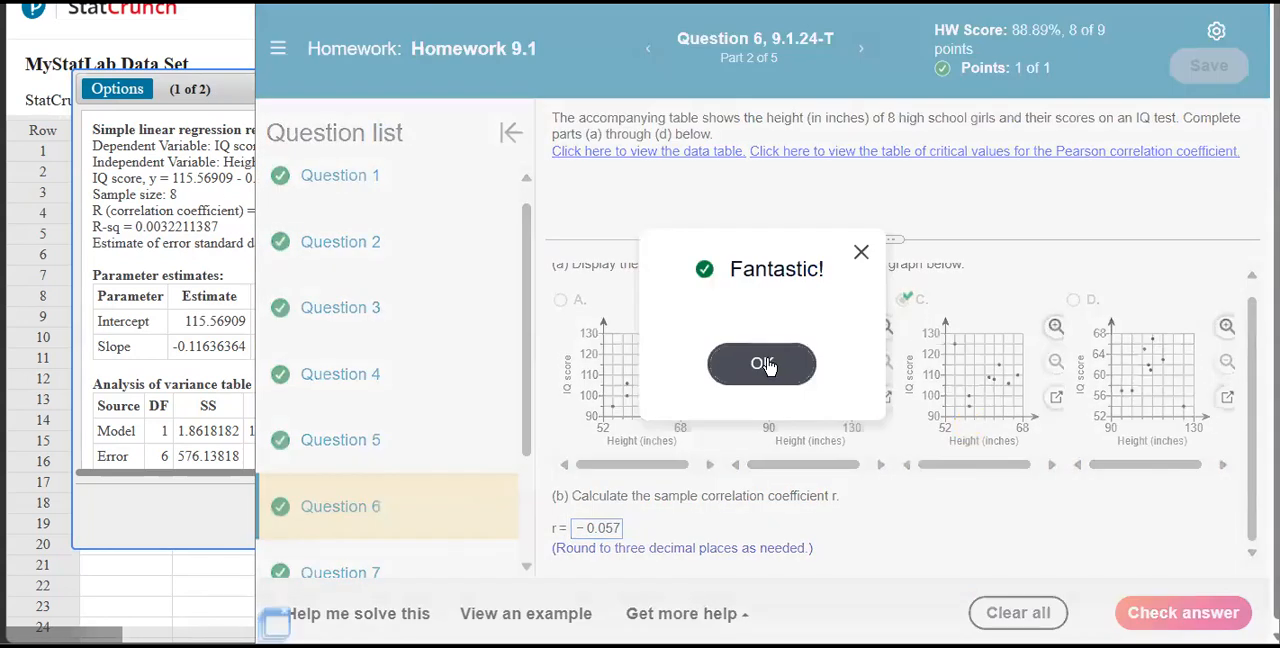
{"action": "left_click", "coordinate": [763, 364]}
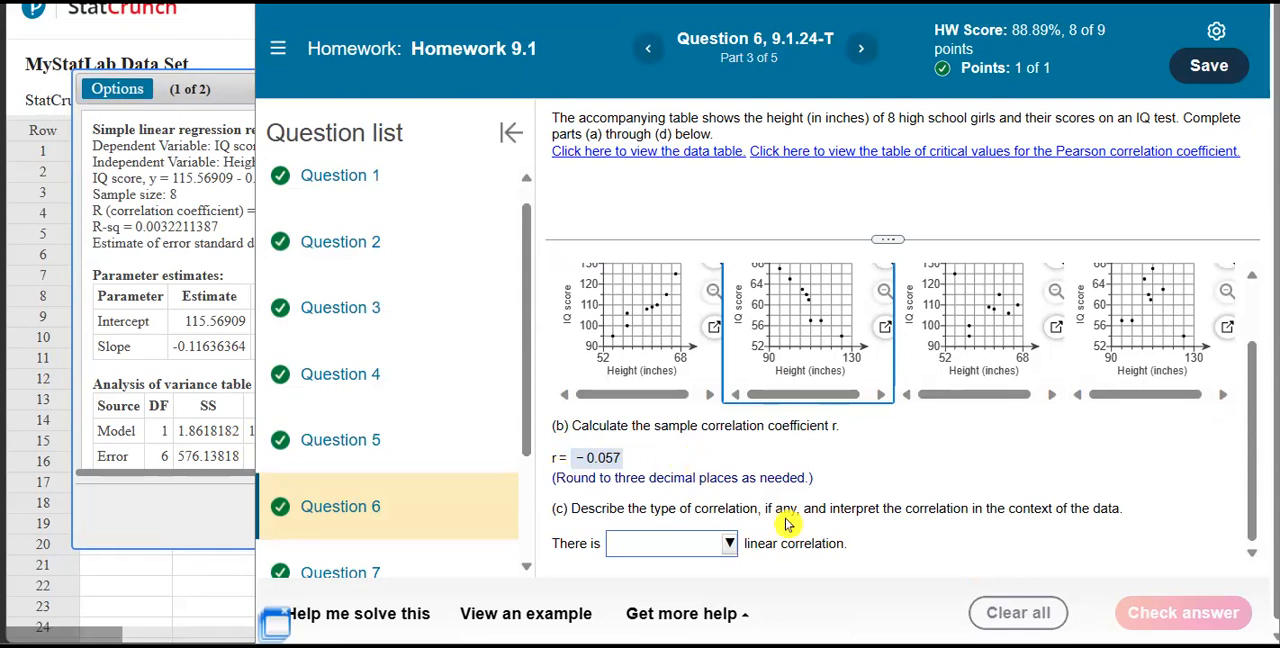
Describe the correlation in part (c) as "no" linear correlation and have the answer checked.
{"action": "scroll", "coordinate": [789, 504], "scroll_direction": "down", "scroll_amount": 1}
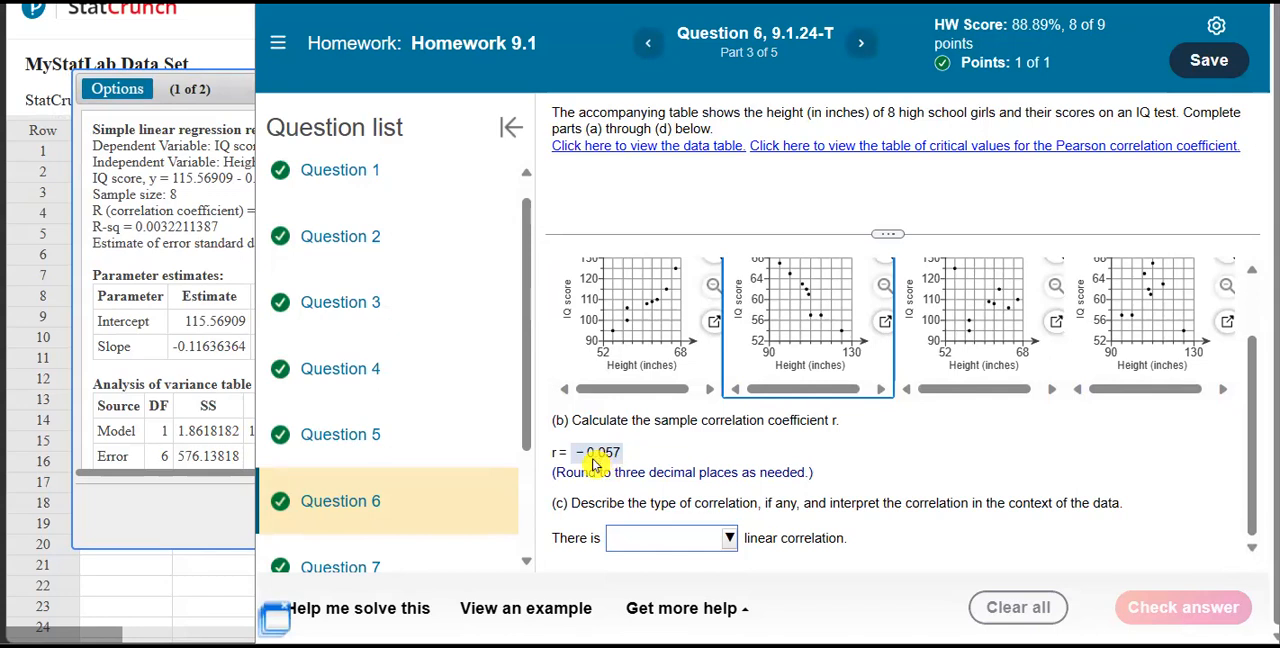
{"action": "left_click", "coordinate": [719, 546]}
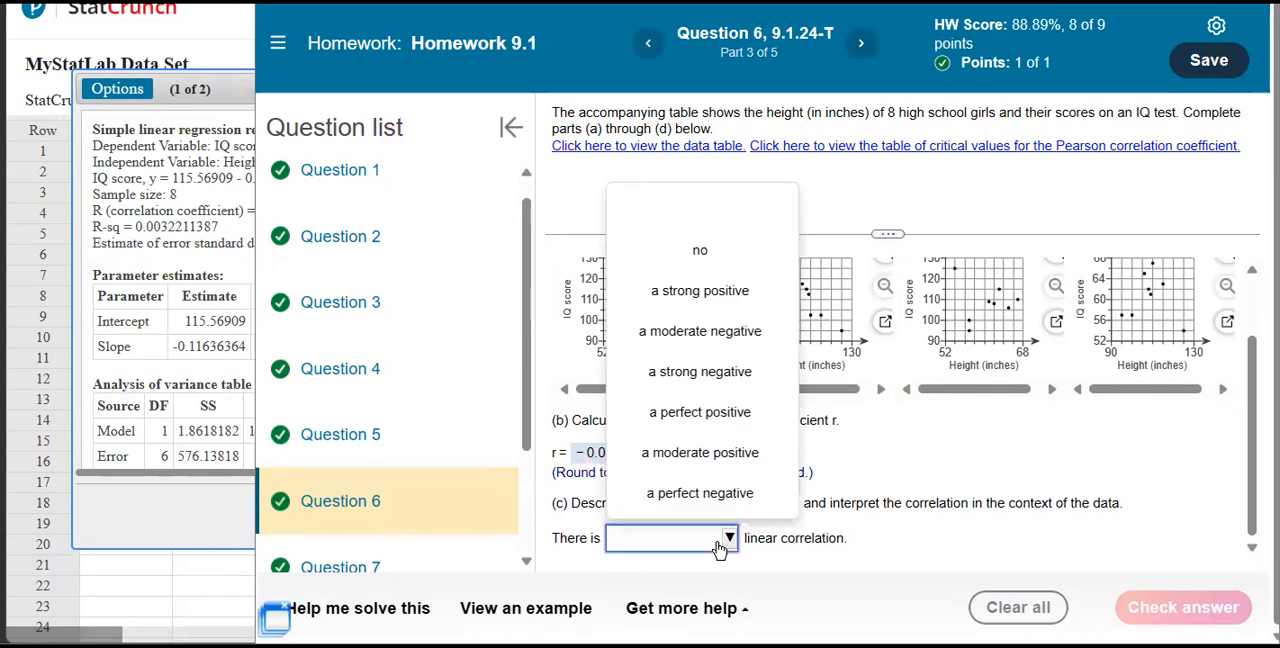
{"action": "left_click", "coordinate": [706, 260]}
{"action": "left_click", "coordinate": [1146, 605]}
{"action": "left_click", "coordinate": [800, 361]}
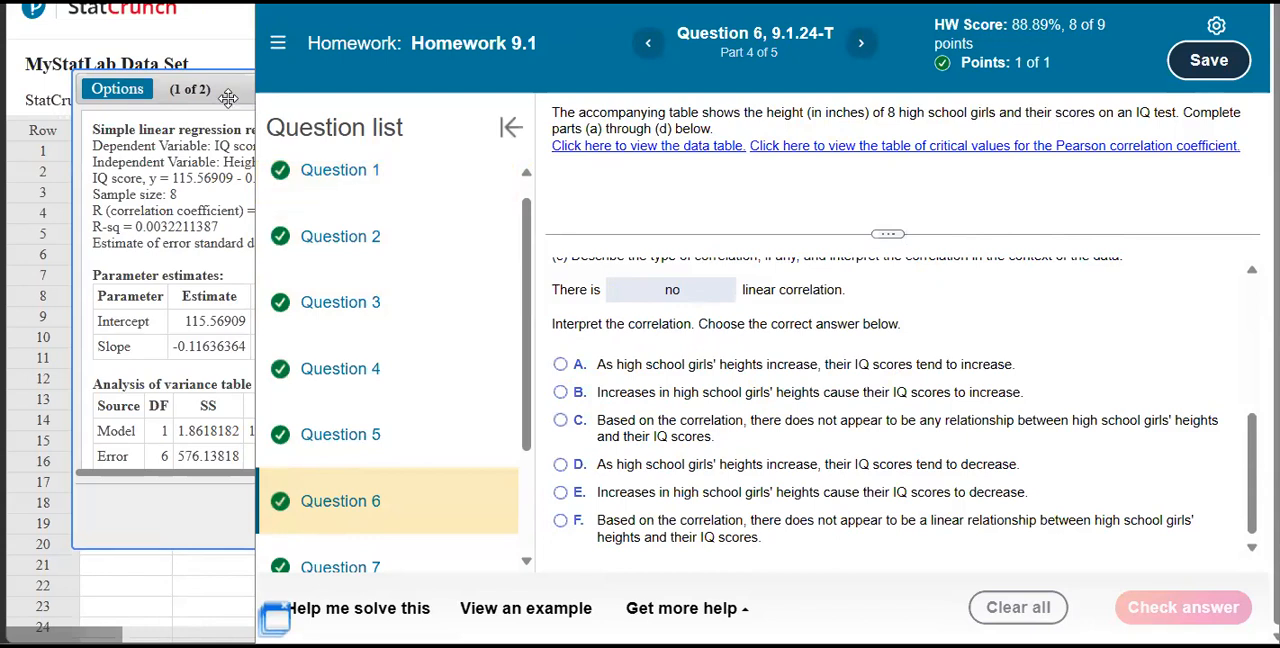
Choose interpretation F, that heights and IQ scores do not appear to have a linear relationship, and have it checked.
{"action": "left_click", "coordinate": [192, 82]}
{"action": "left_click_drag", "start_coordinate": [95, 133], "coordinate": [311, 119]}
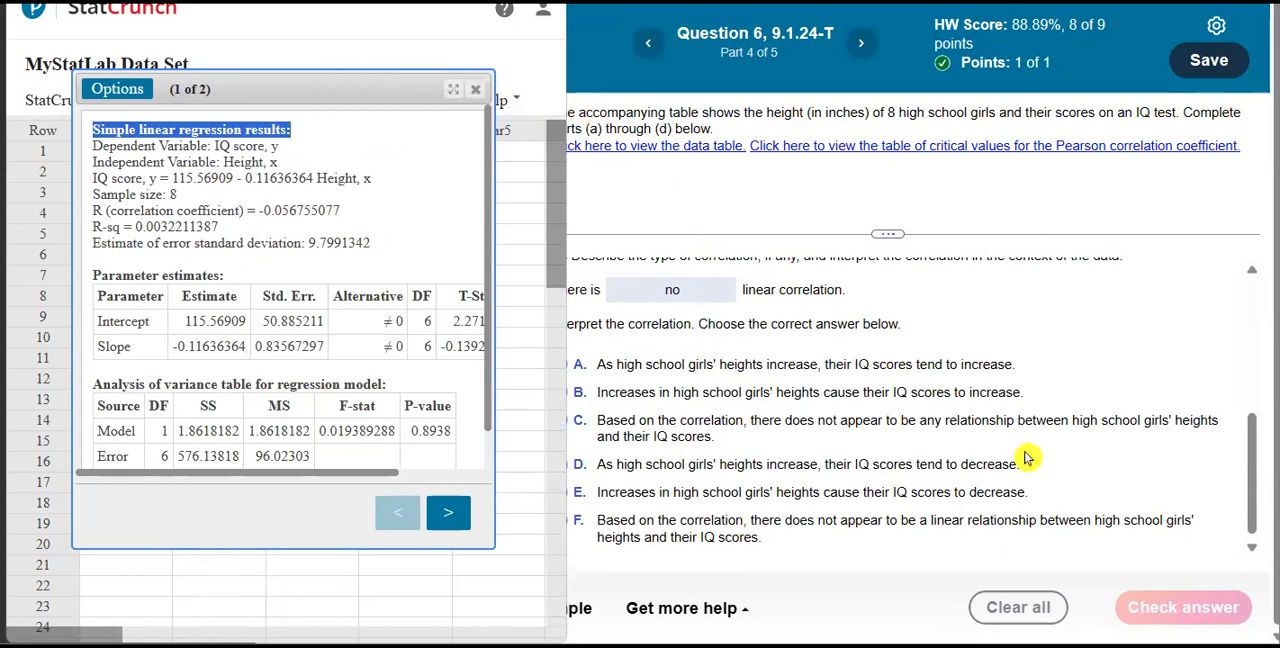
{"action": "left_click", "coordinate": [946, 459]}
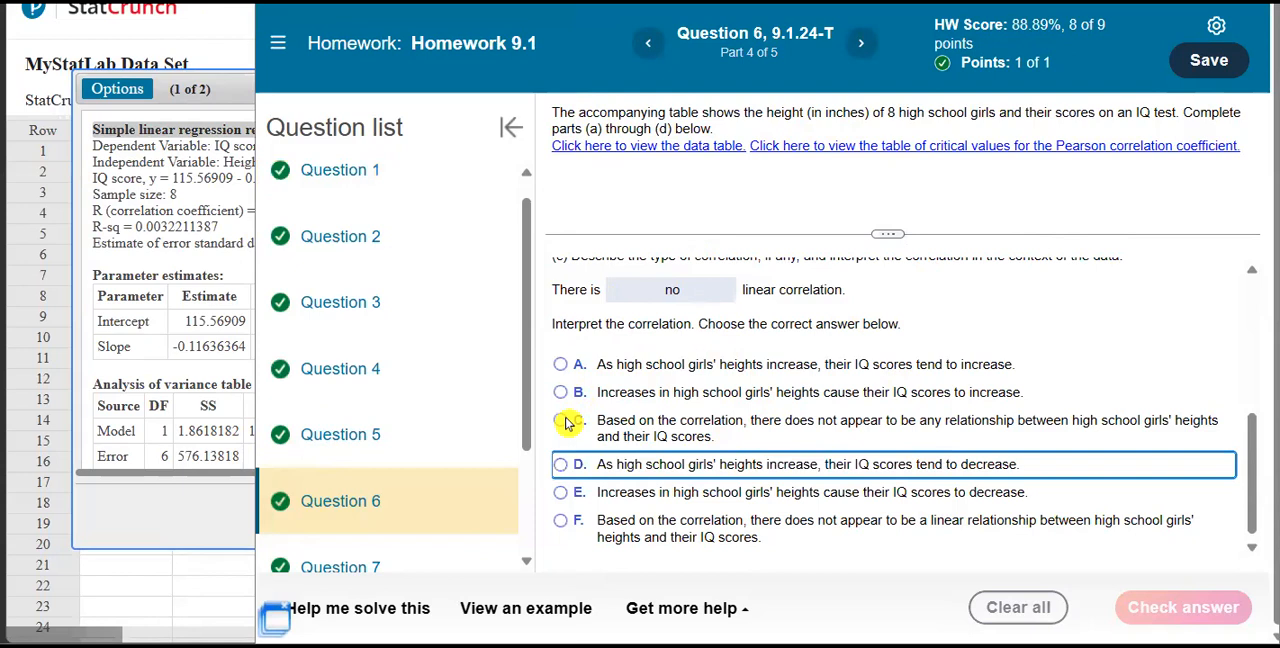
{"action": "left_click", "coordinate": [560, 530]}
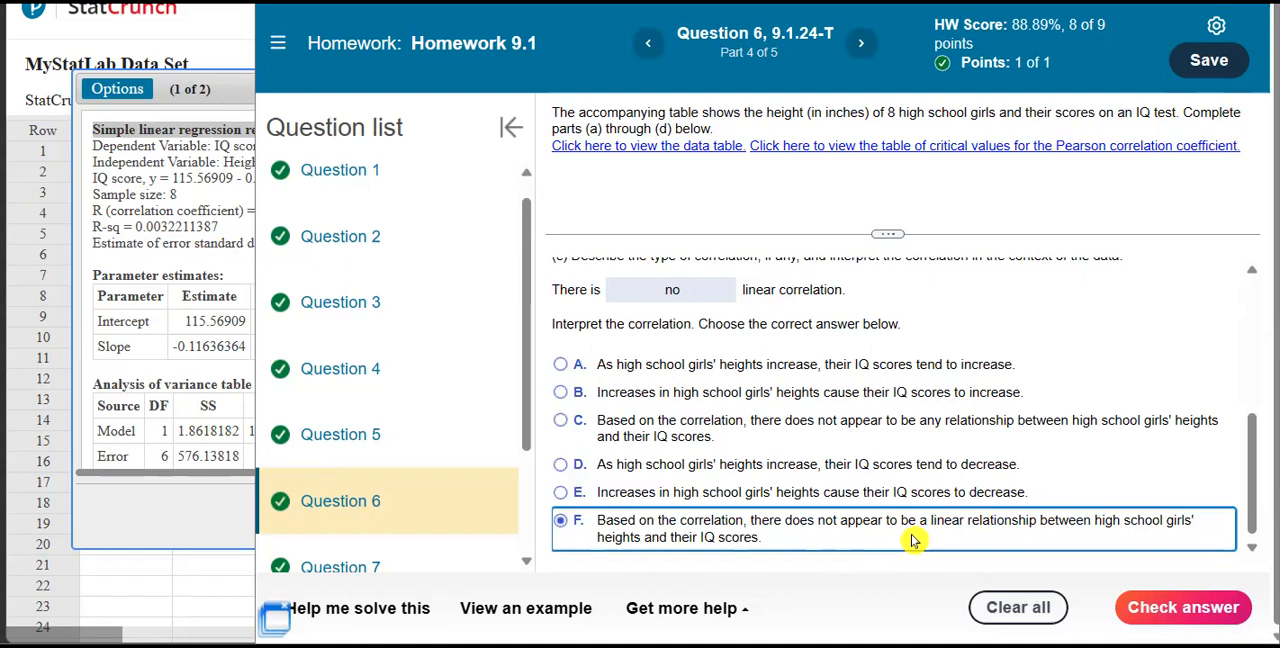
{"action": "left_click", "coordinate": [1146, 607]}
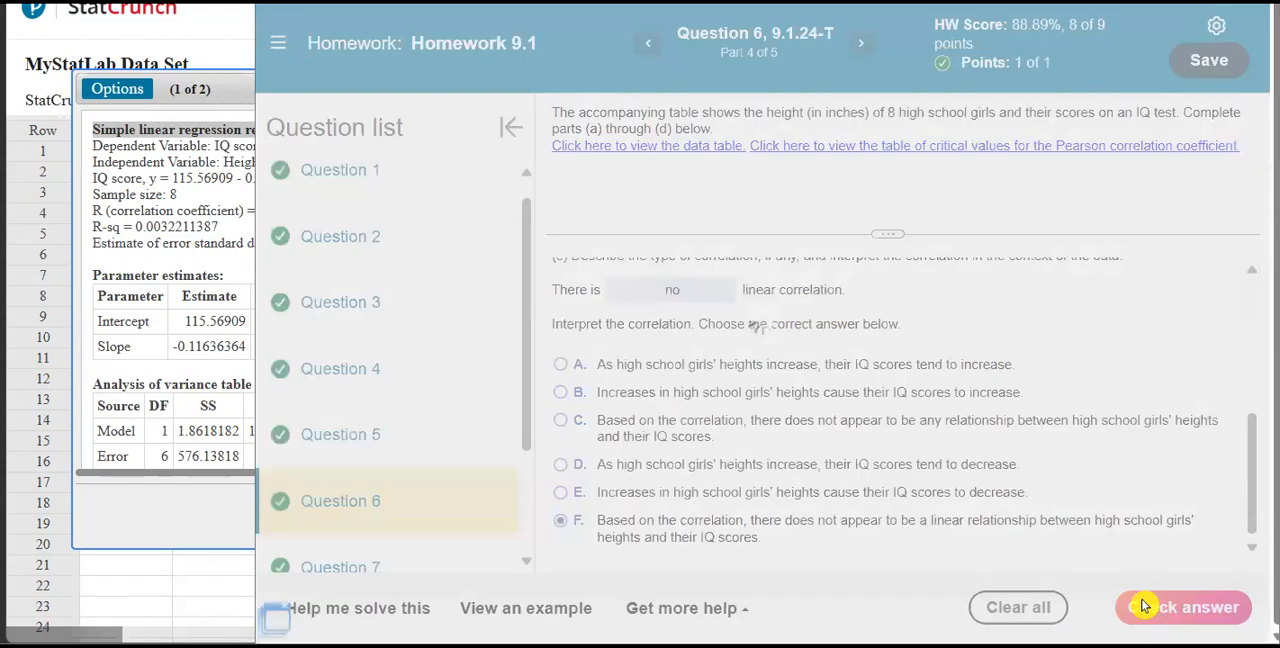
{"action": "left_click", "coordinate": [760, 357]}
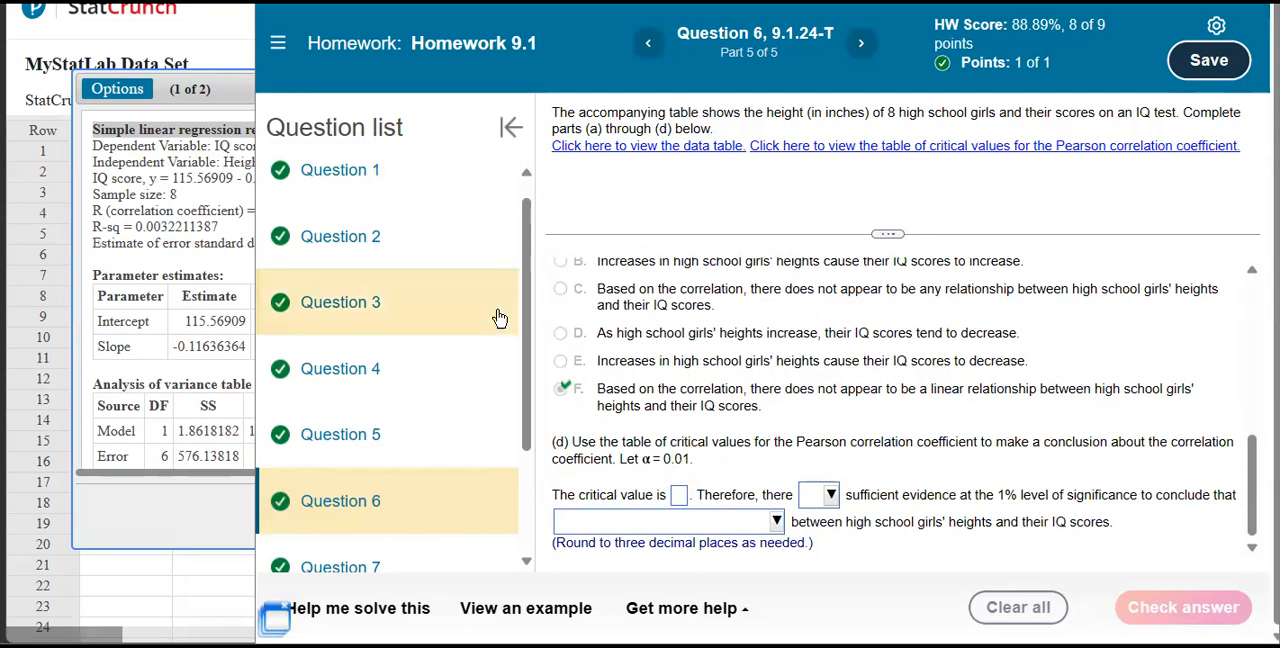
Look up the Pearson critical value for n = 8 at α = 0.01 and enter 0.834 as the critical value in part (d).
{"action": "left_click", "coordinate": [875, 149]}
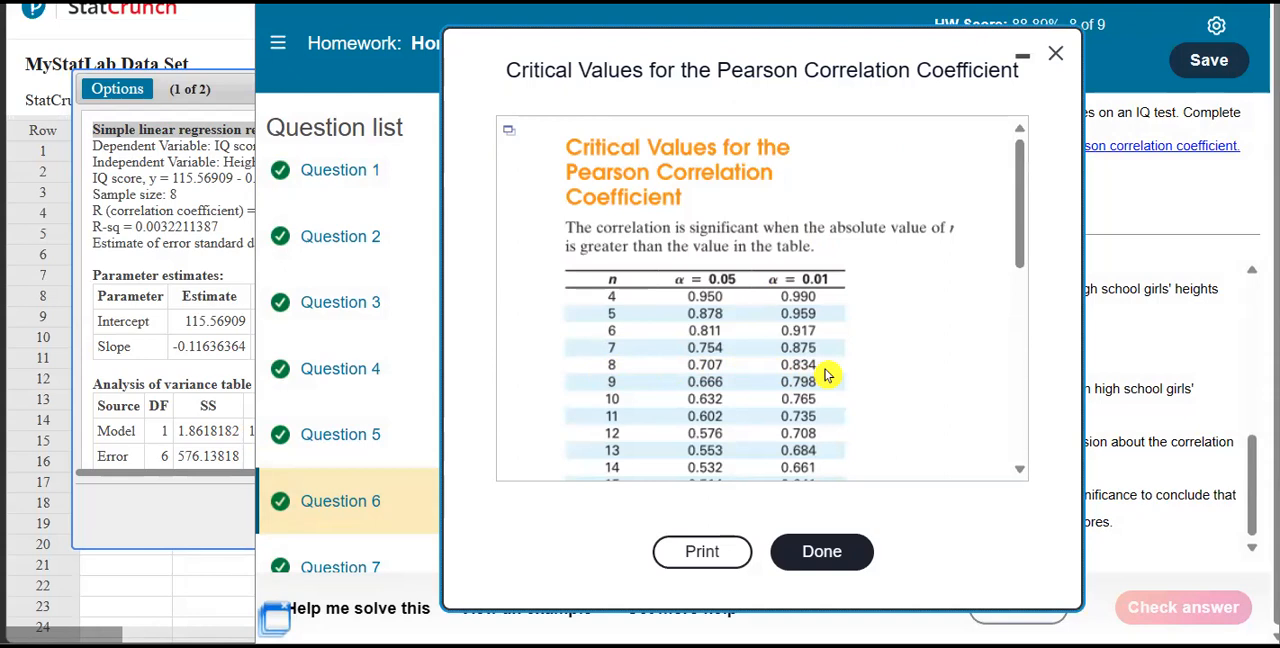
{"action": "left_click", "coordinate": [1150, 332]}
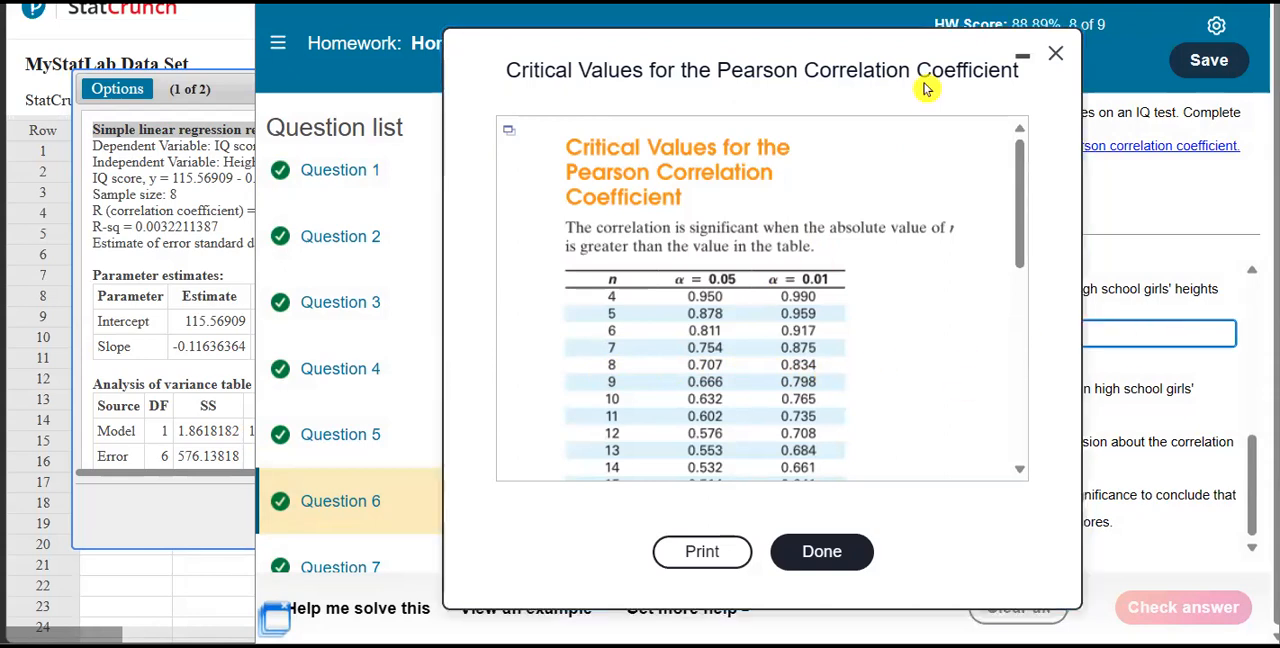
{"action": "left_click", "coordinate": [1055, 52]}
{"action": "left_click", "coordinate": [678, 497]}
{"action": "type", "text": "0."}
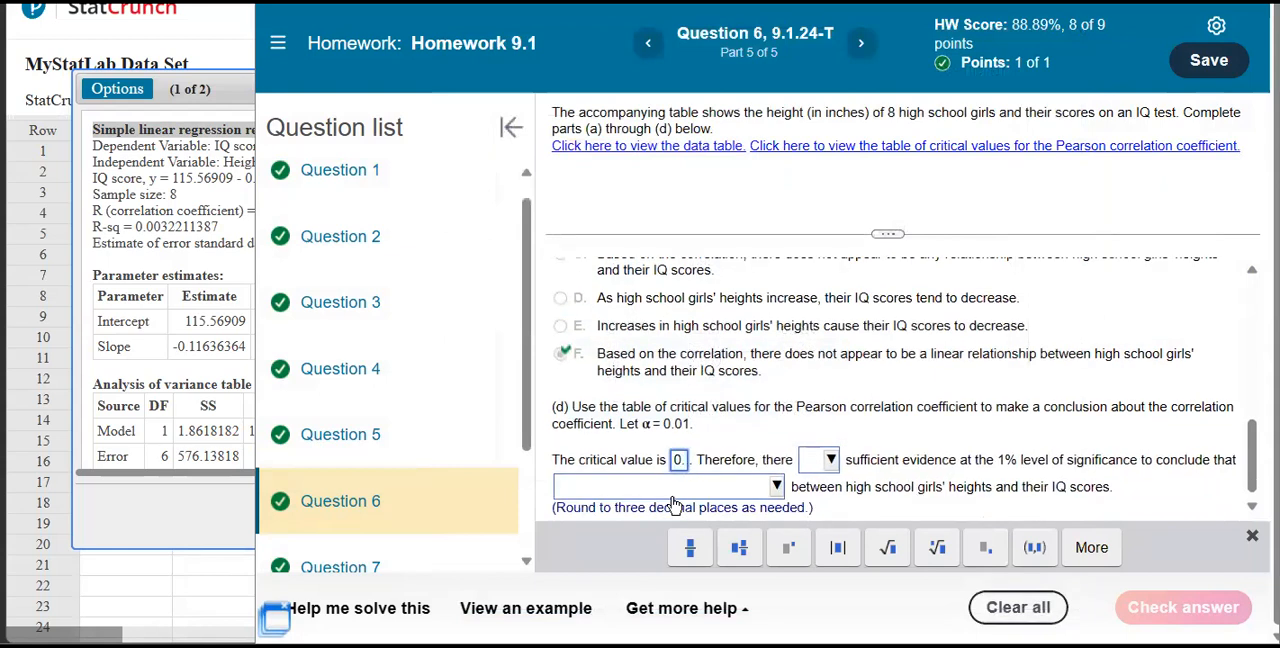
{"action": "type", "text": "834"}
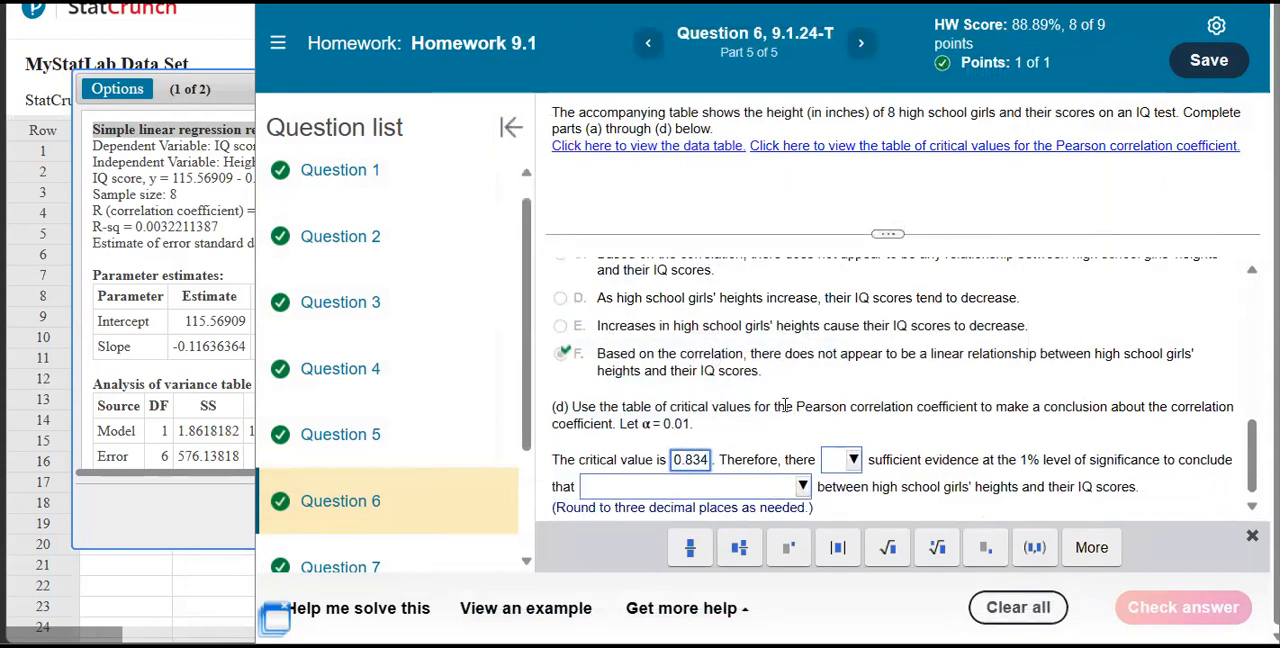
Compare R with the critical value, complete part (d) with "is not" and "there is a significant linear correlation", have it checked and continue.
{"action": "left_click", "coordinate": [226, 88]}
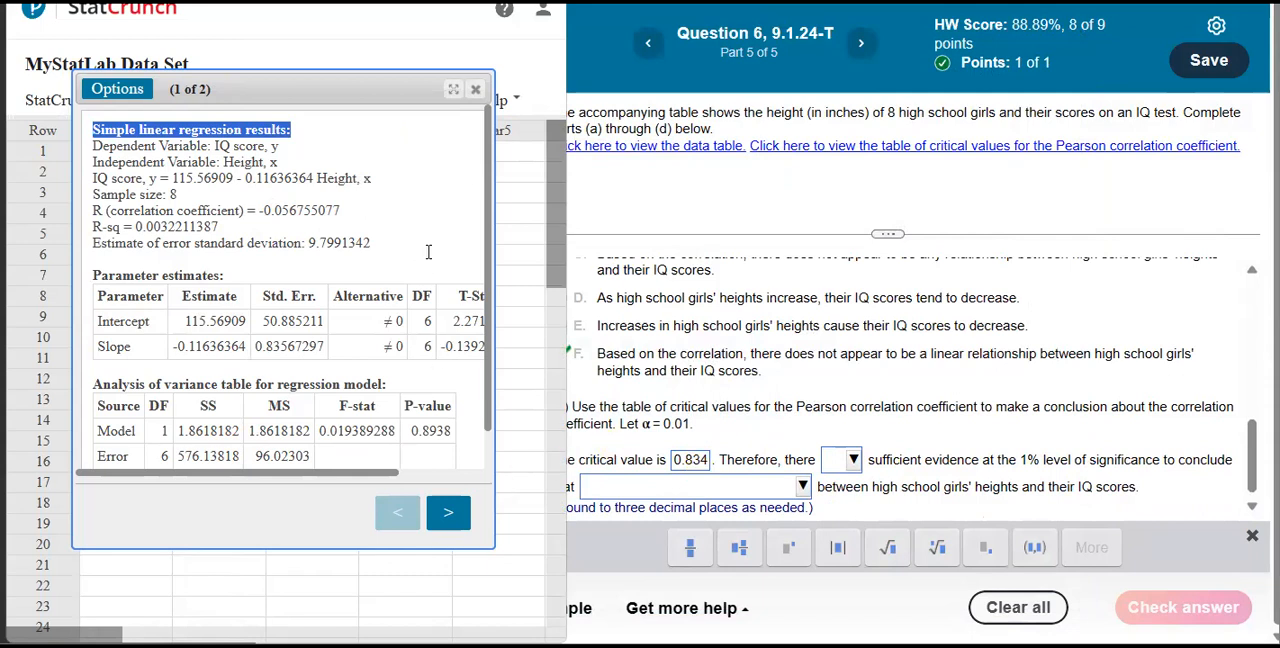
{"action": "left_click_drag", "start_coordinate": [268, 210], "coordinate": [335, 210]}
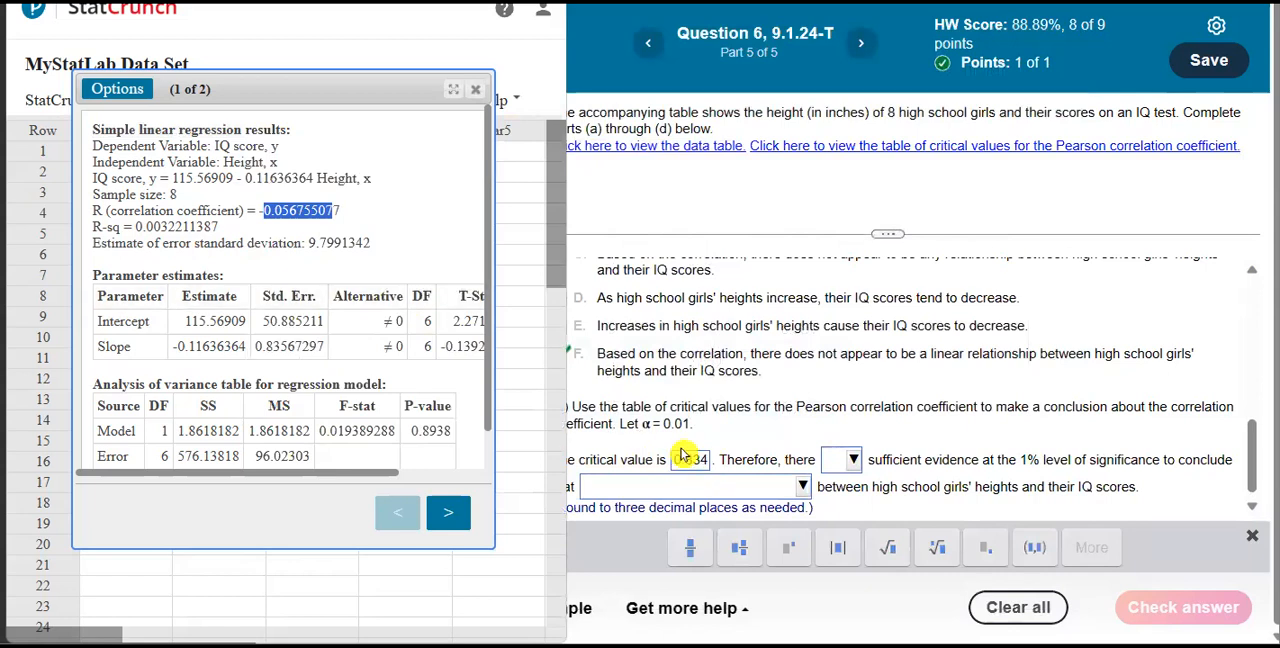
{"action": "left_click", "coordinate": [853, 460]}
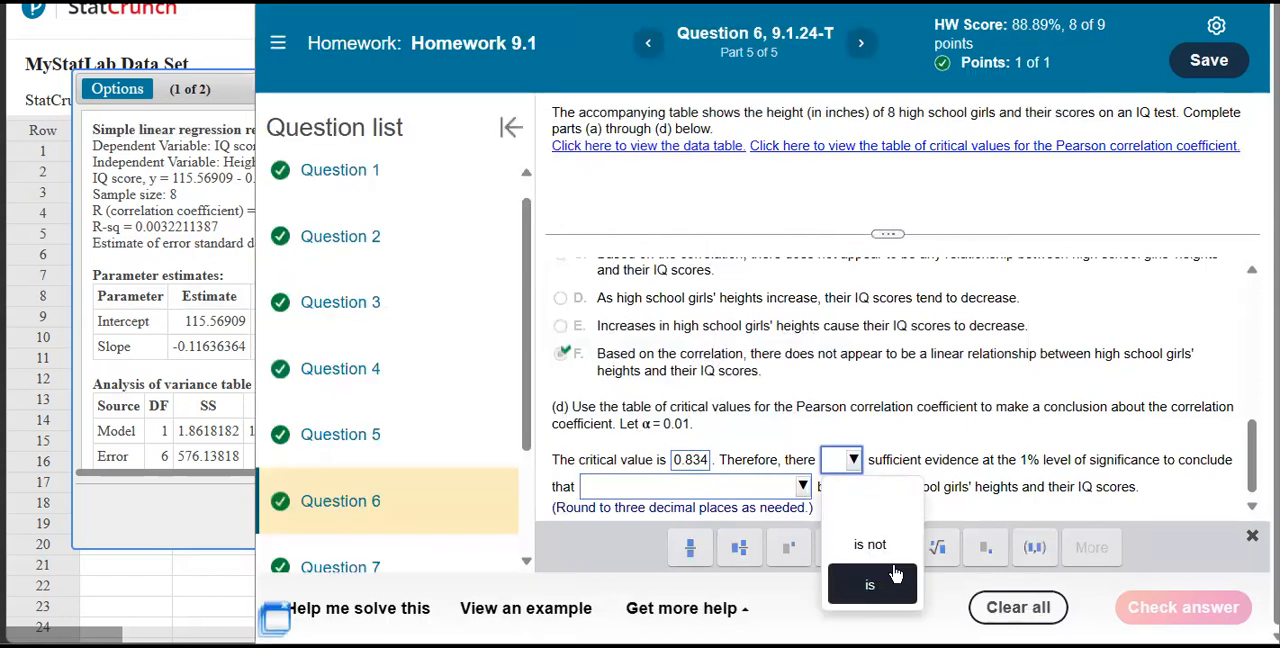
{"action": "left_click", "coordinate": [894, 558]}
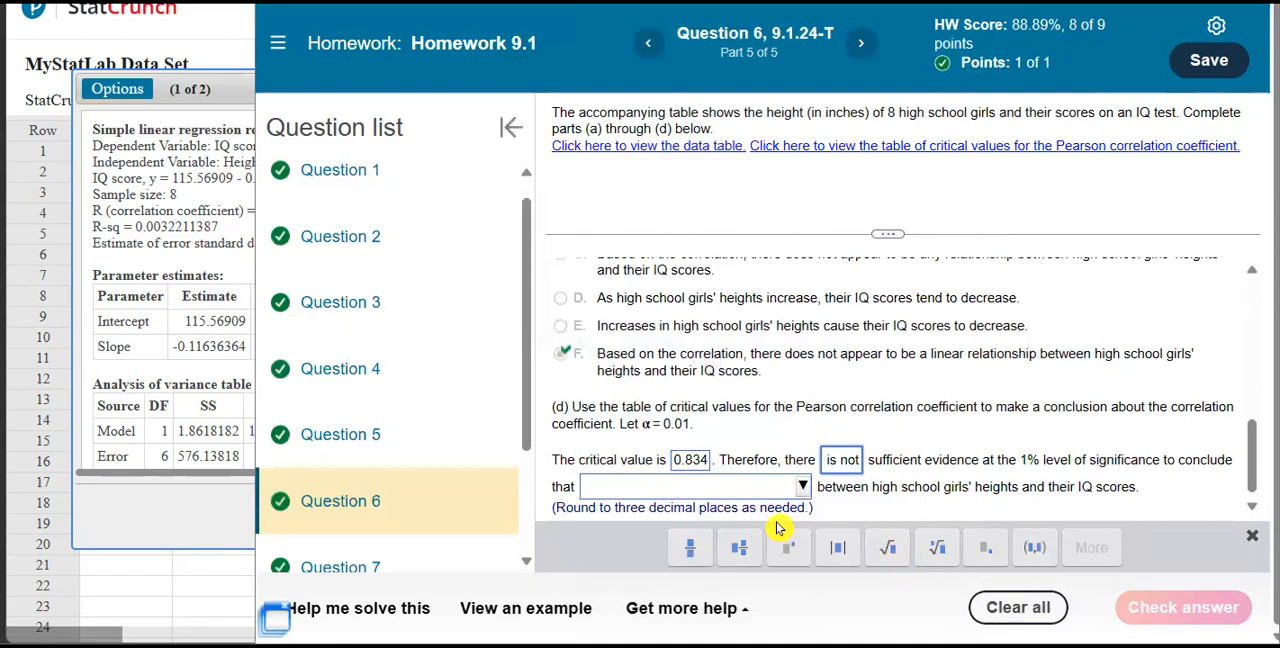
{"action": "left_click", "coordinate": [778, 490]}
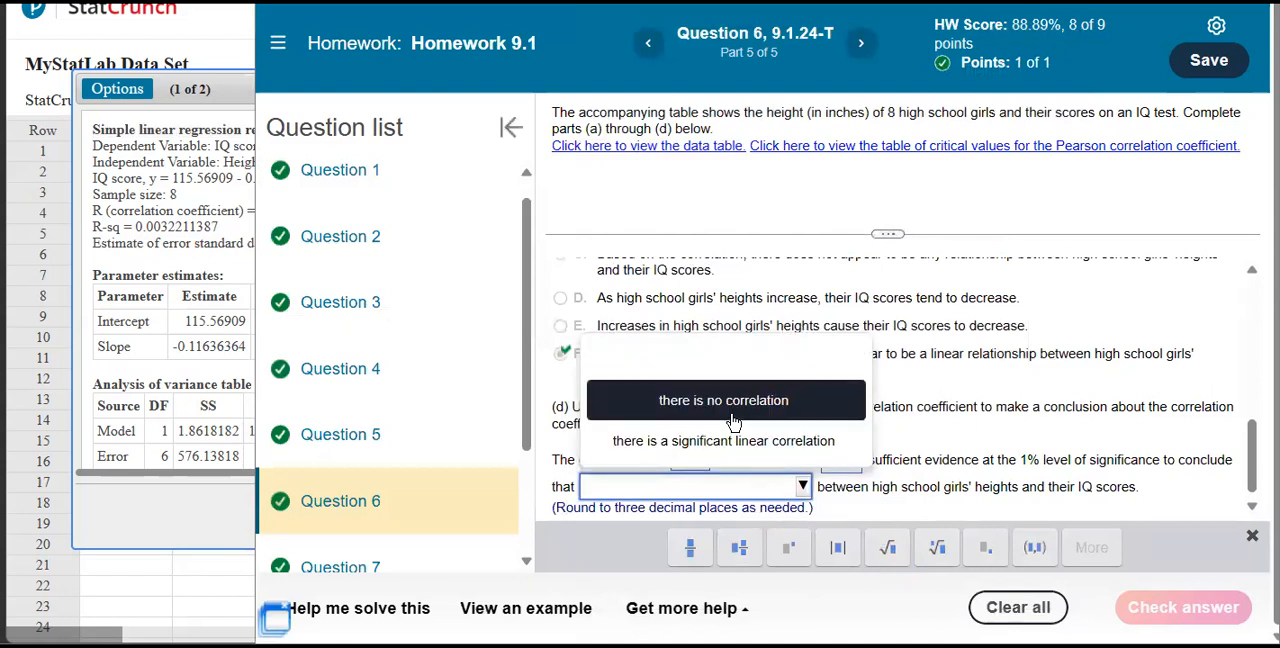
{"action": "left_click", "coordinate": [766, 446]}
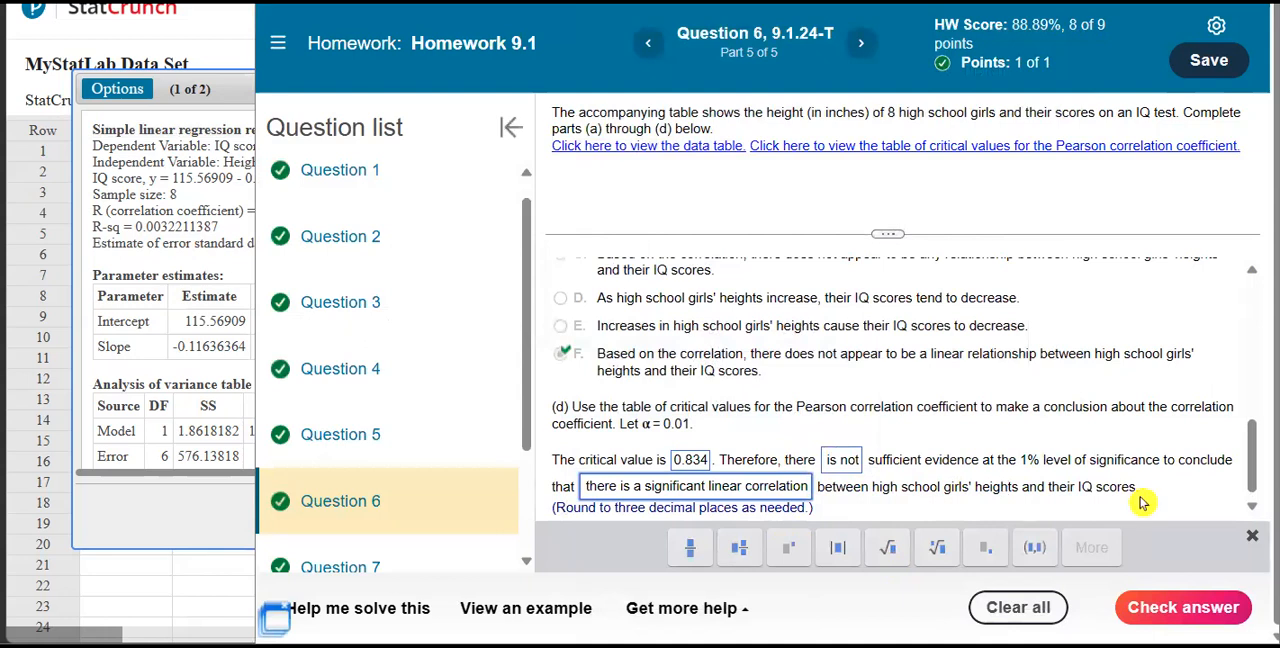
{"action": "left_click", "coordinate": [1183, 607]}
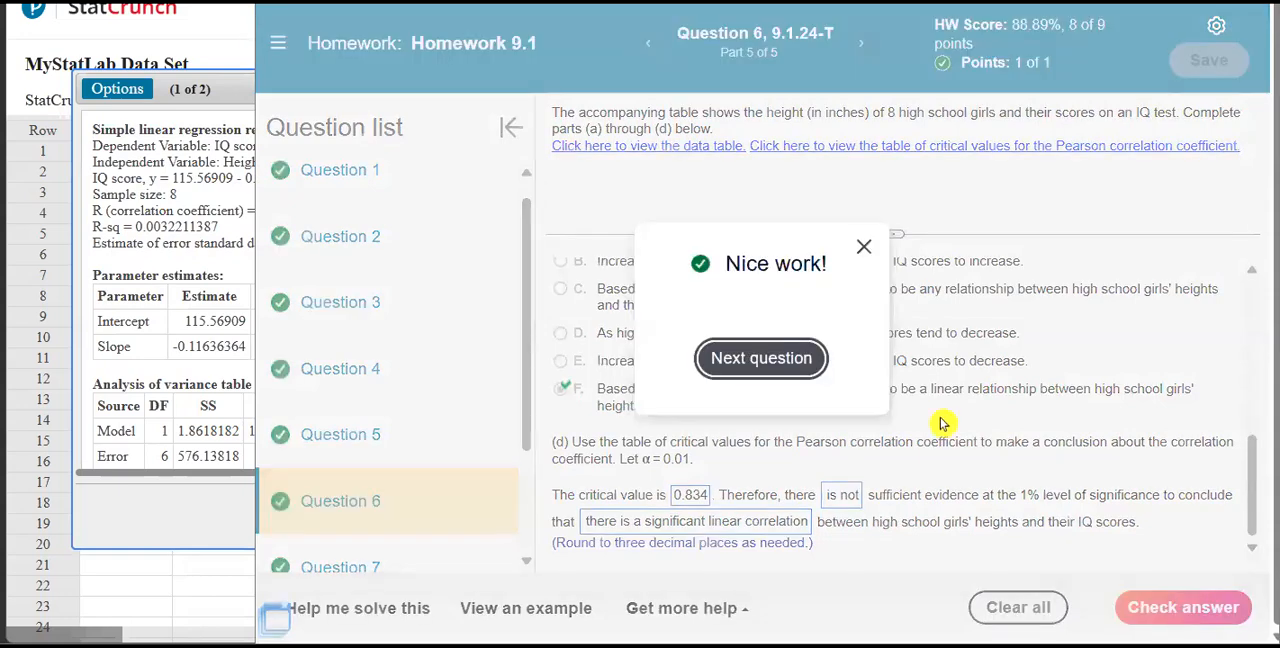
{"action": "left_click", "coordinate": [800, 360]}
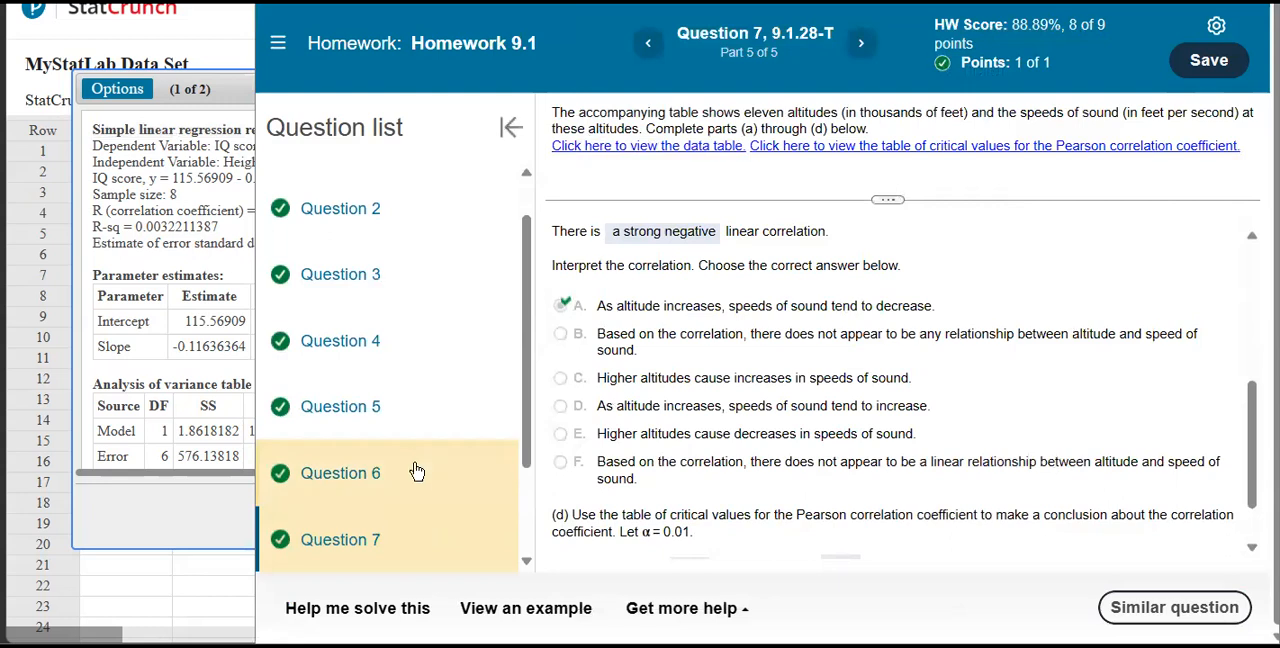
Return to Question 6 of the homework and close the regression results window in StatCrunch.
{"action": "left_click", "coordinate": [380, 472]}
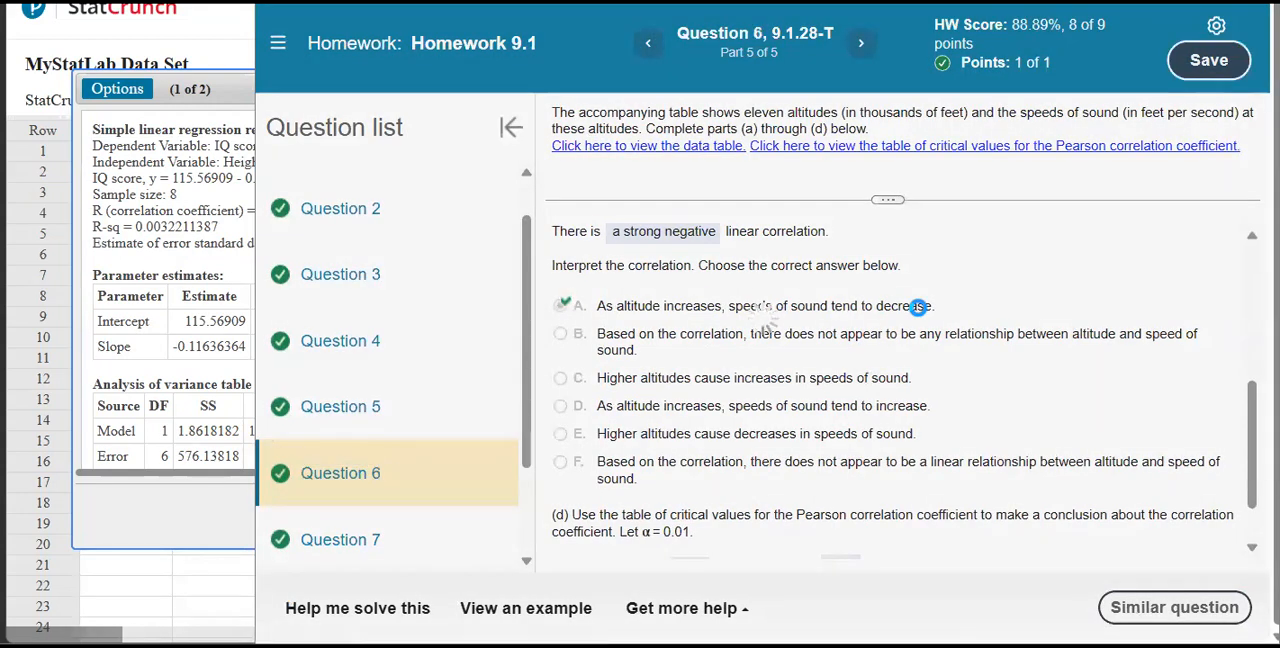
{"action": "left_click", "coordinate": [290, 86]}
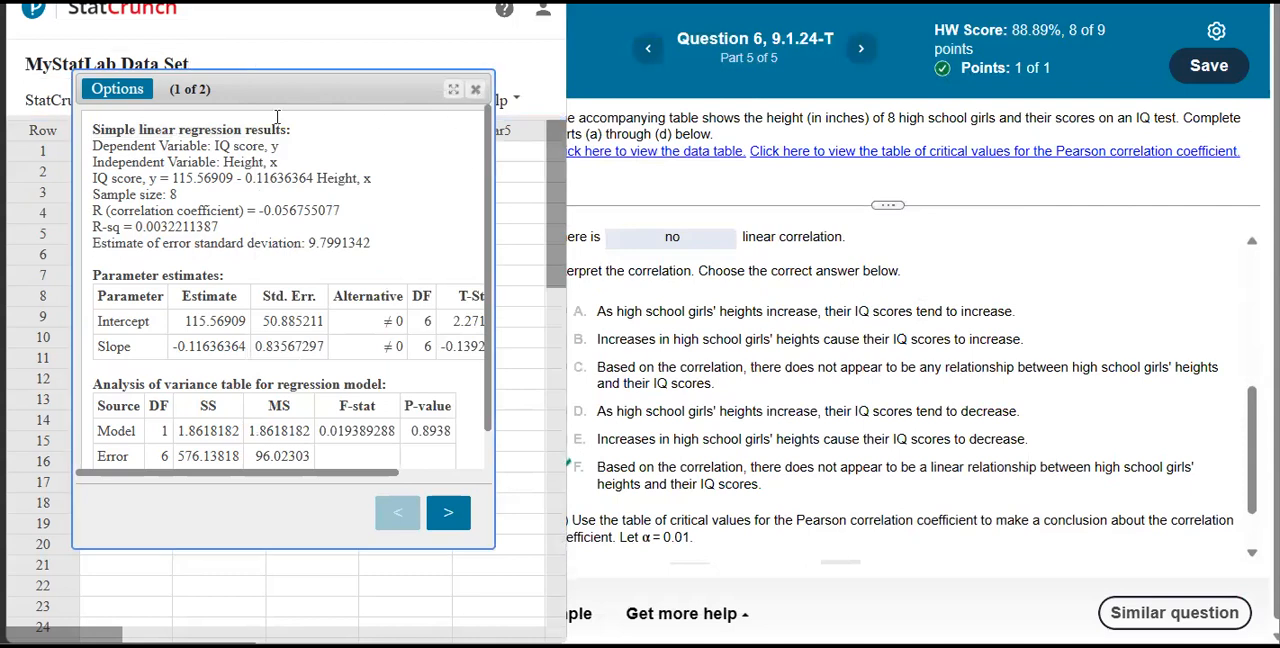
{"action": "left_click", "coordinate": [479, 92]}
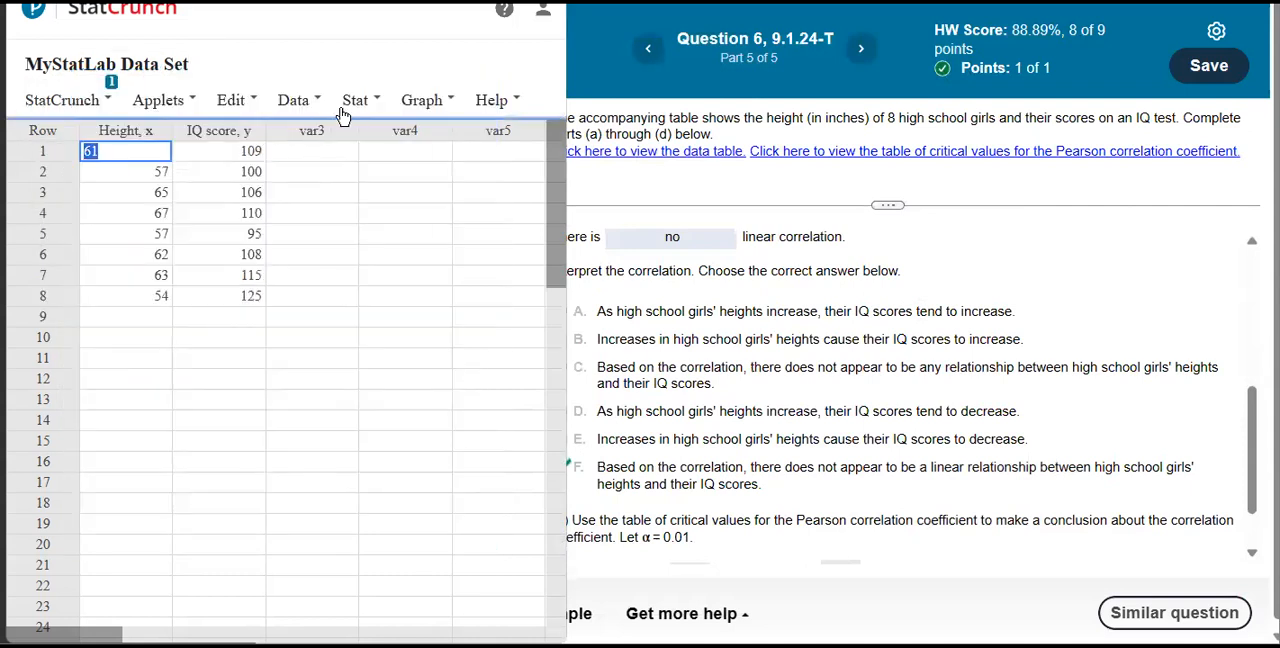
Run a simple linear regression with Height, x as both the X variable and the Y variable.
{"action": "left_click", "coordinate": [356, 103]}
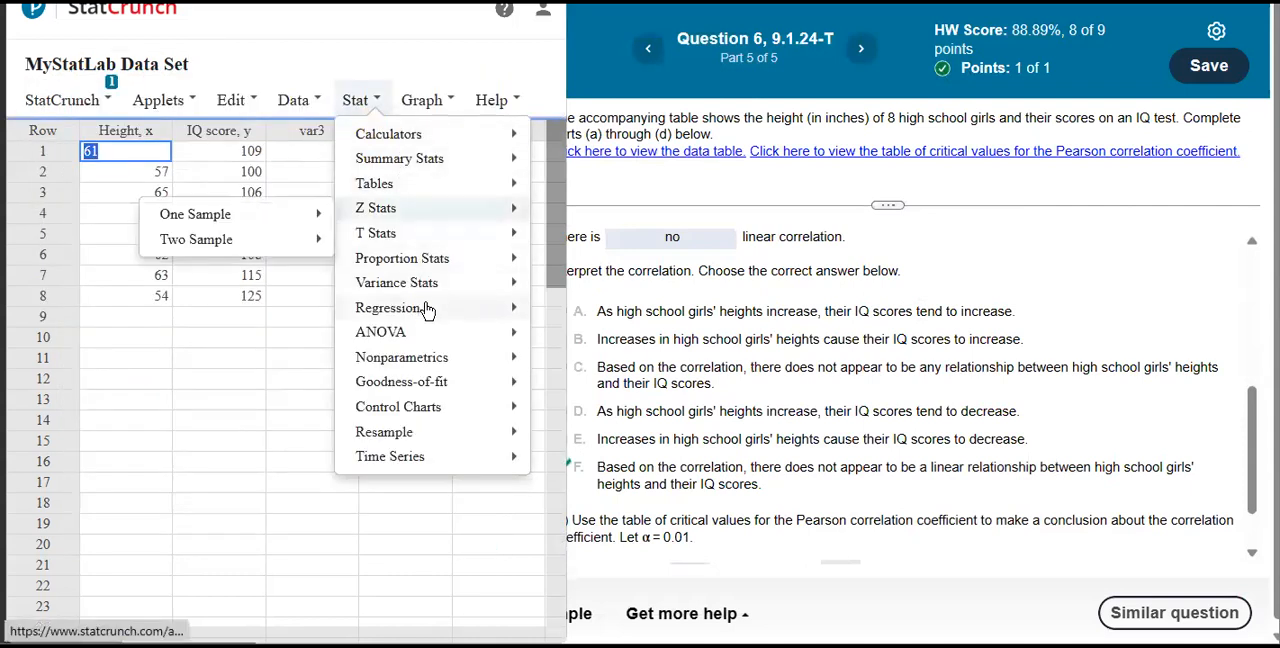
{"action": "mouse_move", "coordinate": [427, 313]}
{"action": "left_click", "coordinate": [280, 316]}
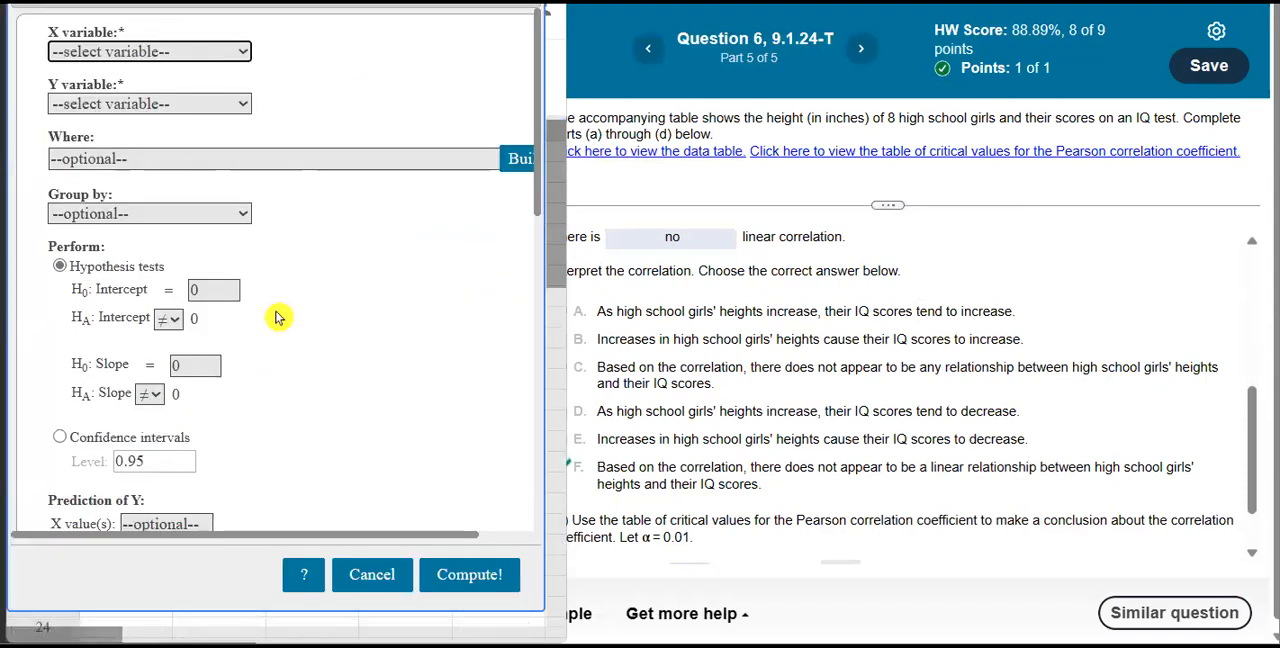
{"action": "left_click", "coordinate": [193, 53]}
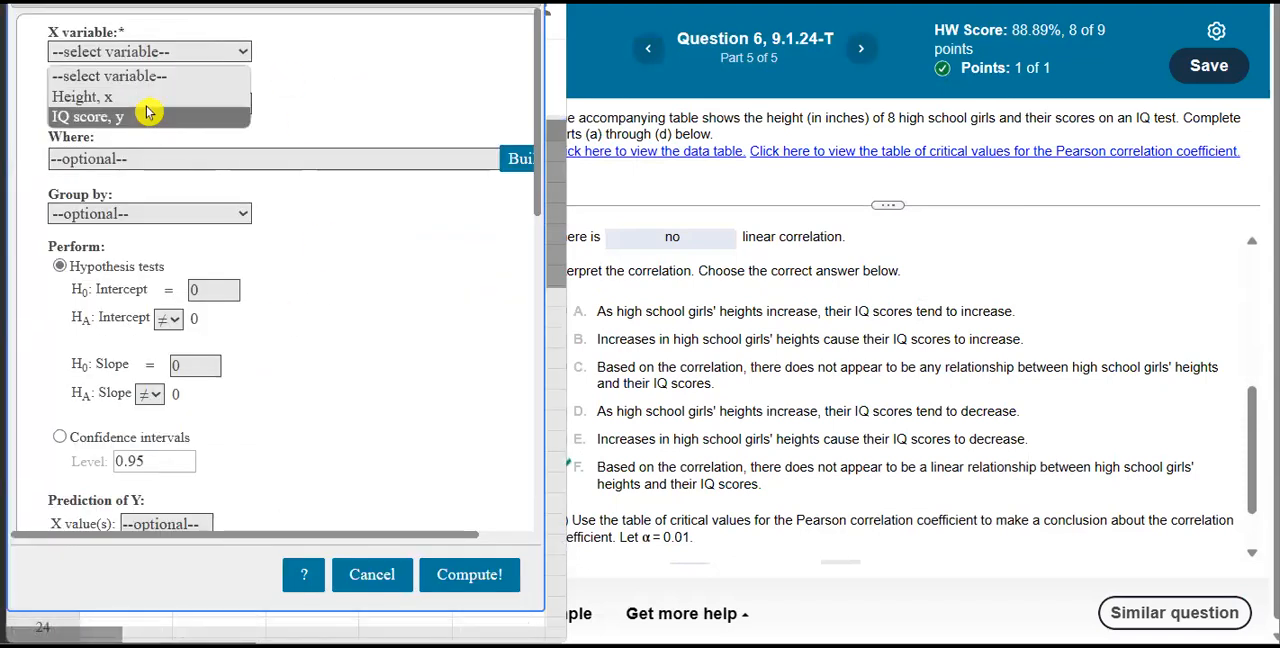
{"action": "left_click", "coordinate": [147, 101]}
{"action": "left_click", "coordinate": [149, 104]}
{"action": "left_click", "coordinate": [149, 148]}
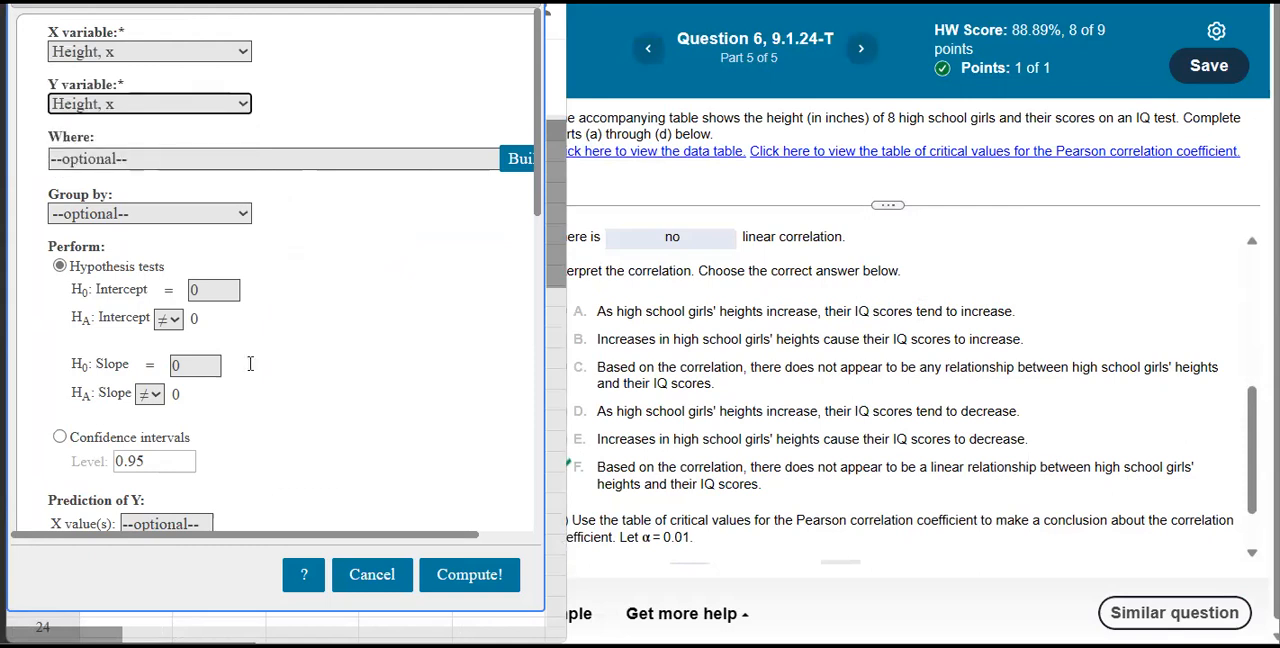
{"action": "left_click", "coordinate": [497, 582]}
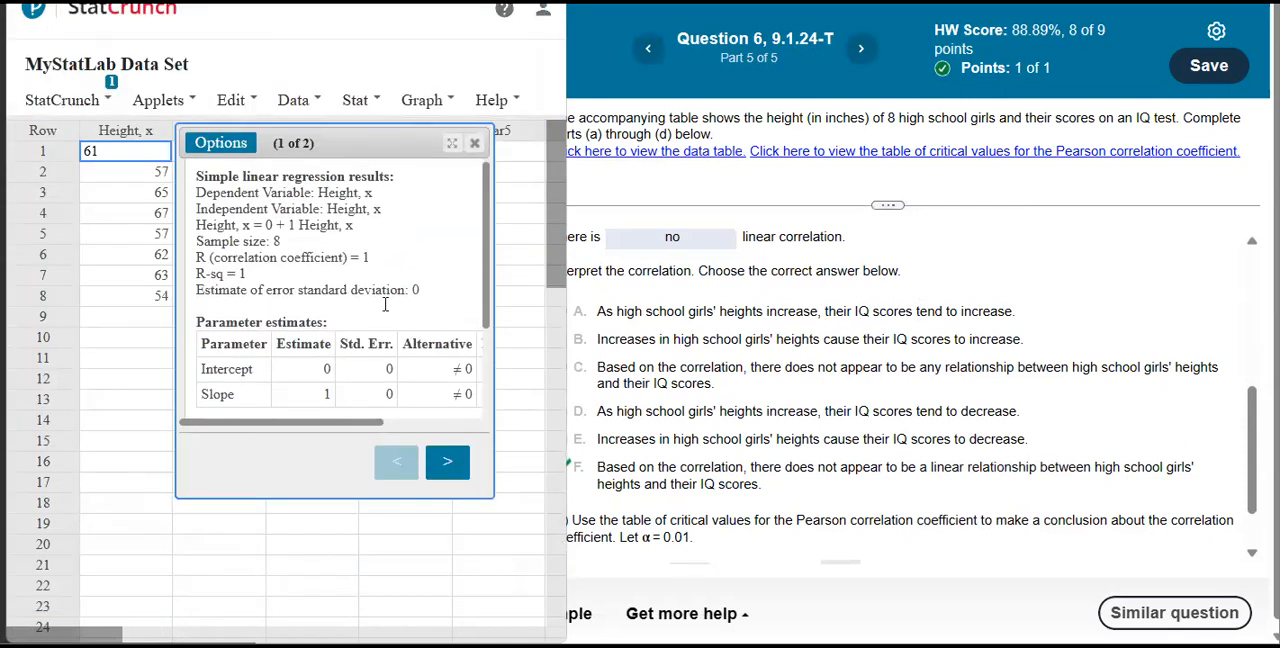
View the regression's fitted line plot and inspect its X-axis and Y-axis settings, cancelling both without changes.
{"action": "left_click", "coordinate": [446, 466]}
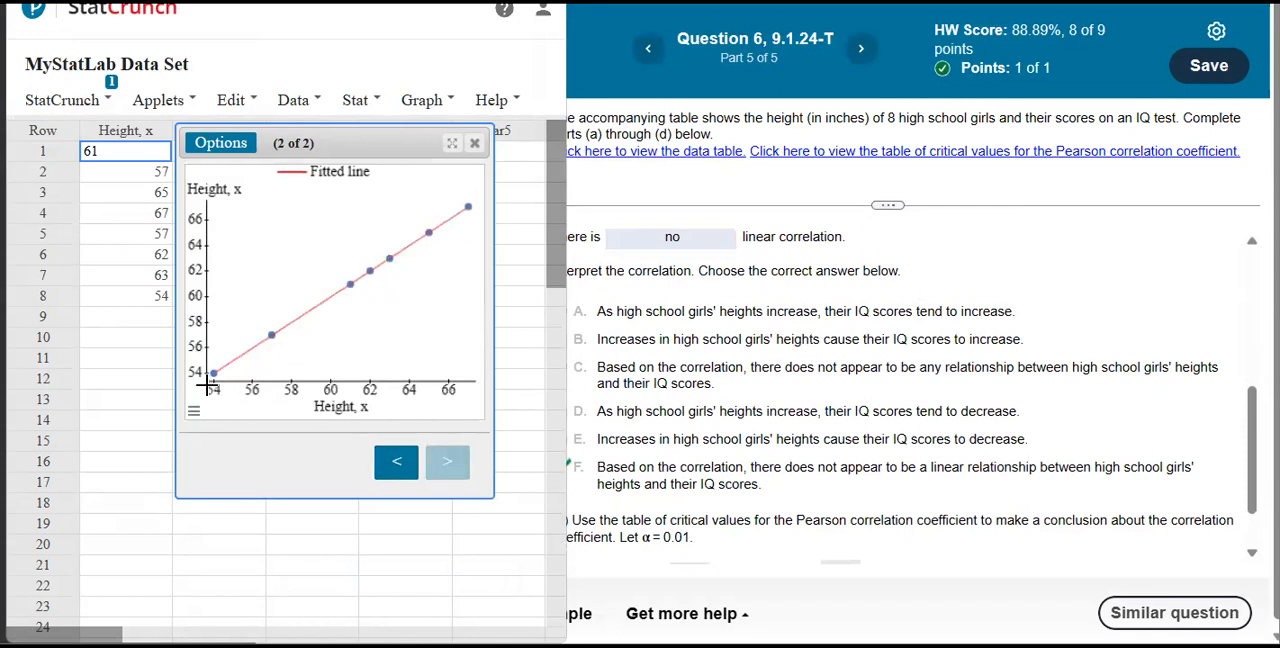
{"action": "left_click", "coordinate": [194, 410]}
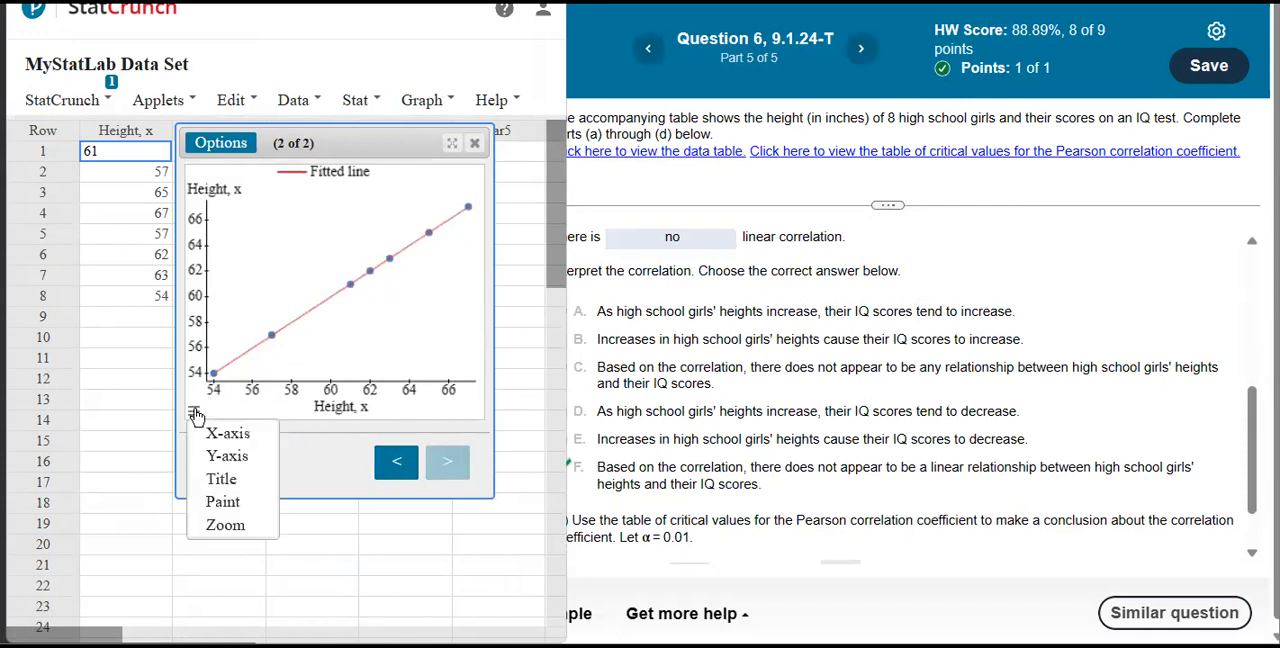
{"action": "left_click", "coordinate": [224, 440]}
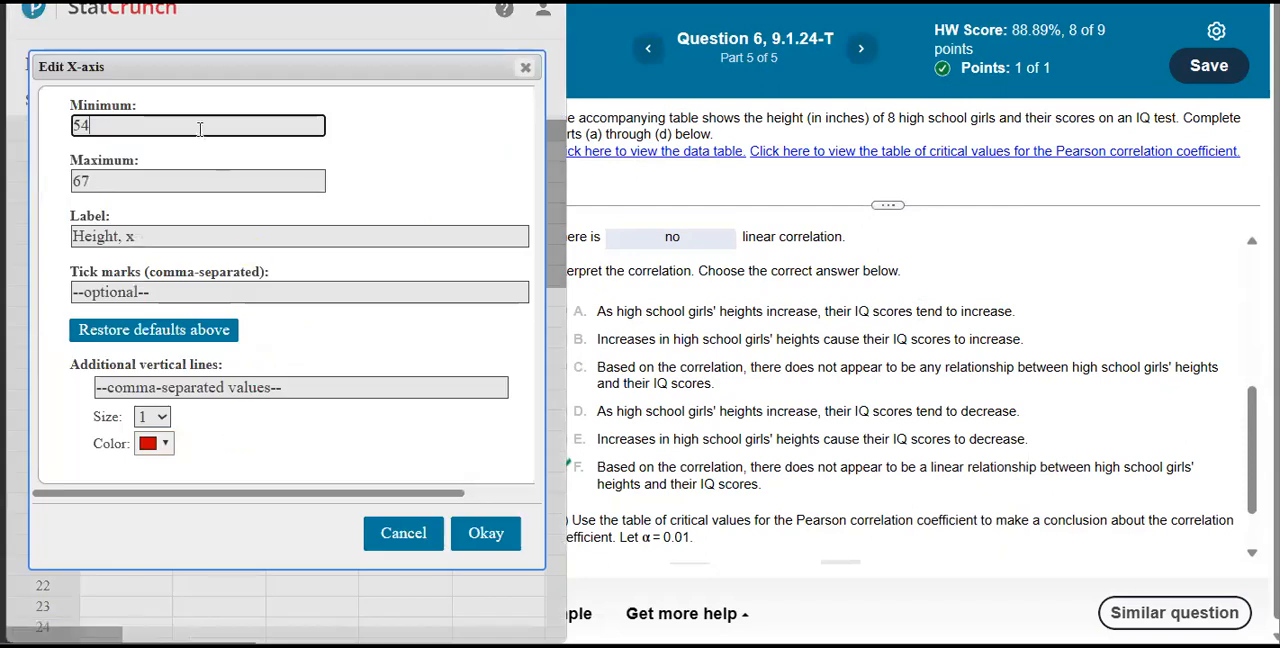
{"action": "left_click", "coordinate": [407, 543]}
{"action": "left_click", "coordinate": [194, 410]}
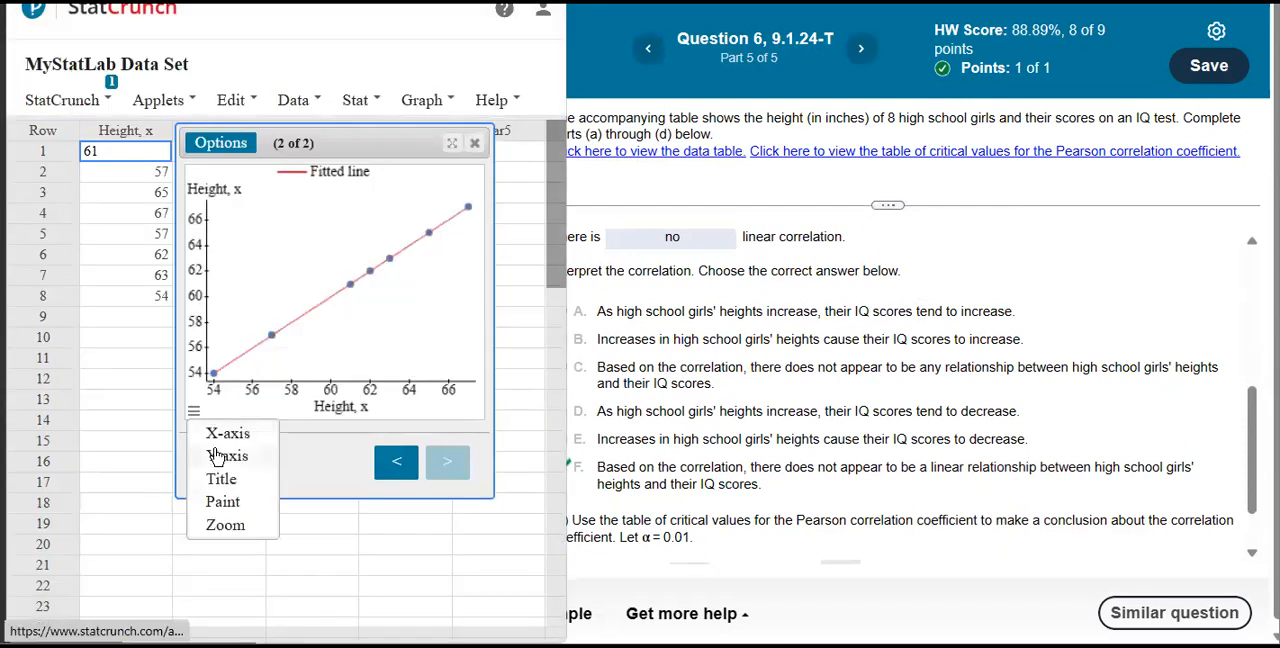
{"action": "left_click", "coordinate": [218, 457]}
{"action": "left_click", "coordinate": [401, 533]}
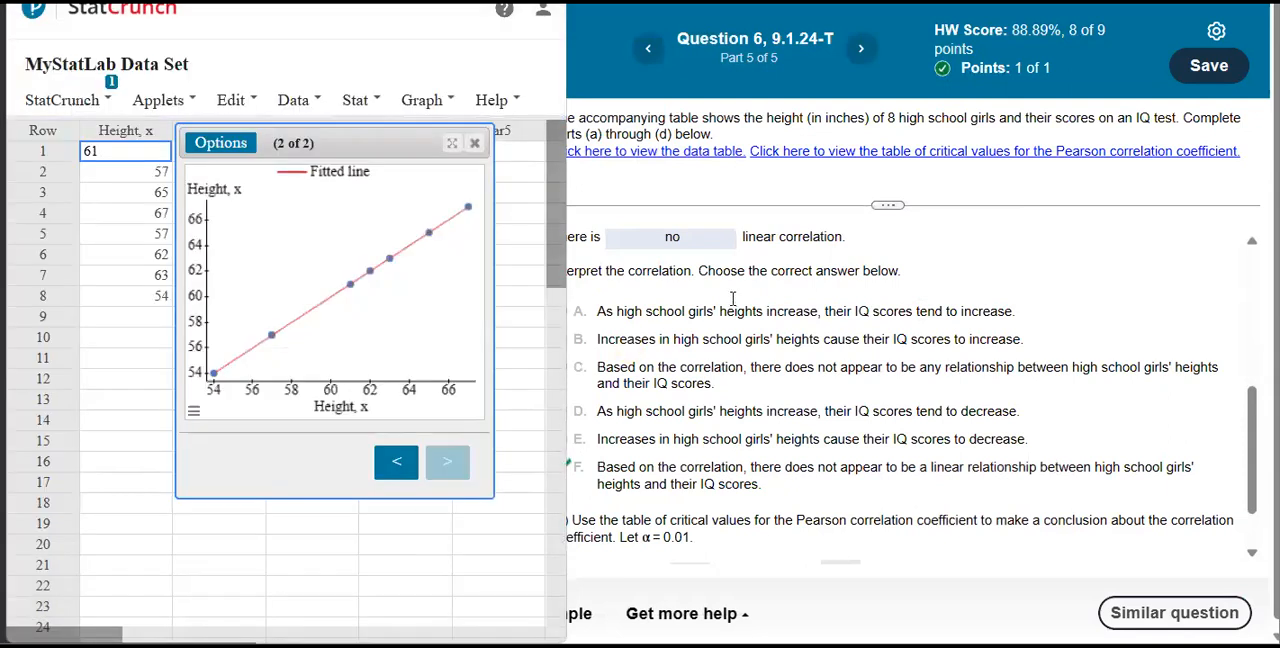
Widen the fitted line plot window to compare it with the scatter plots in part (a), and close the regression results.
{"action": "scroll", "coordinate": [870, 335], "scroll_direction": "up", "scroll_amount": 5}
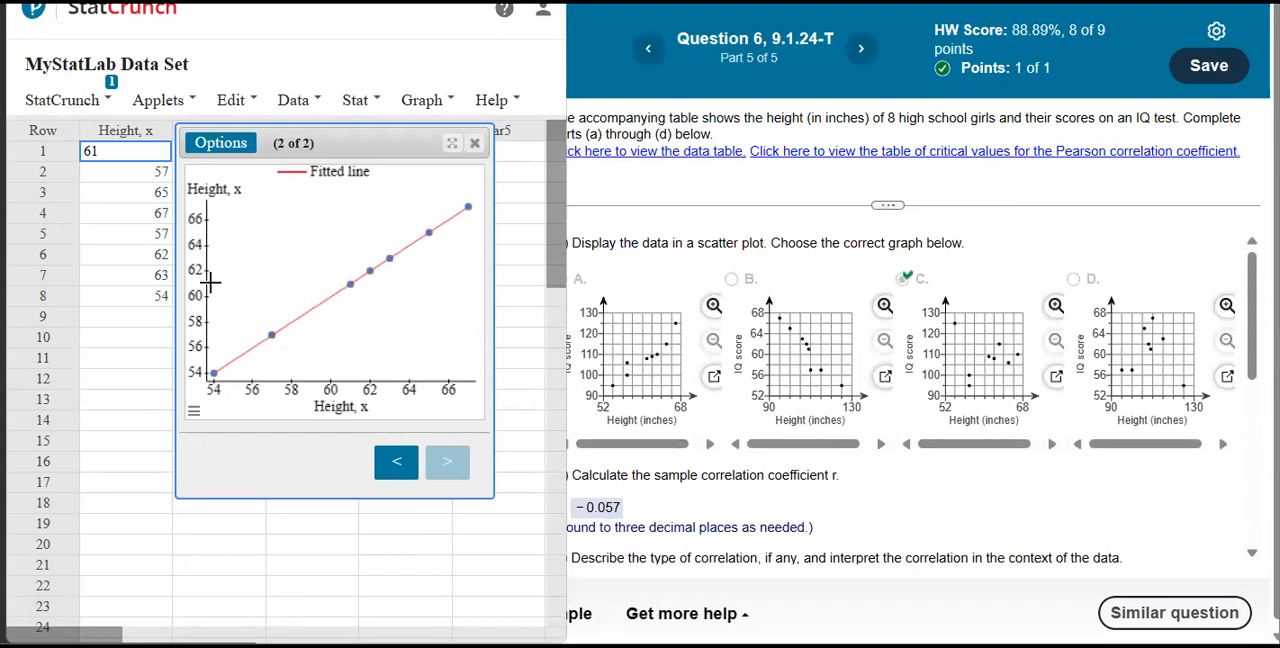
{"action": "left_click_drag", "start_coordinate": [173, 306], "coordinate": [62, 310]}
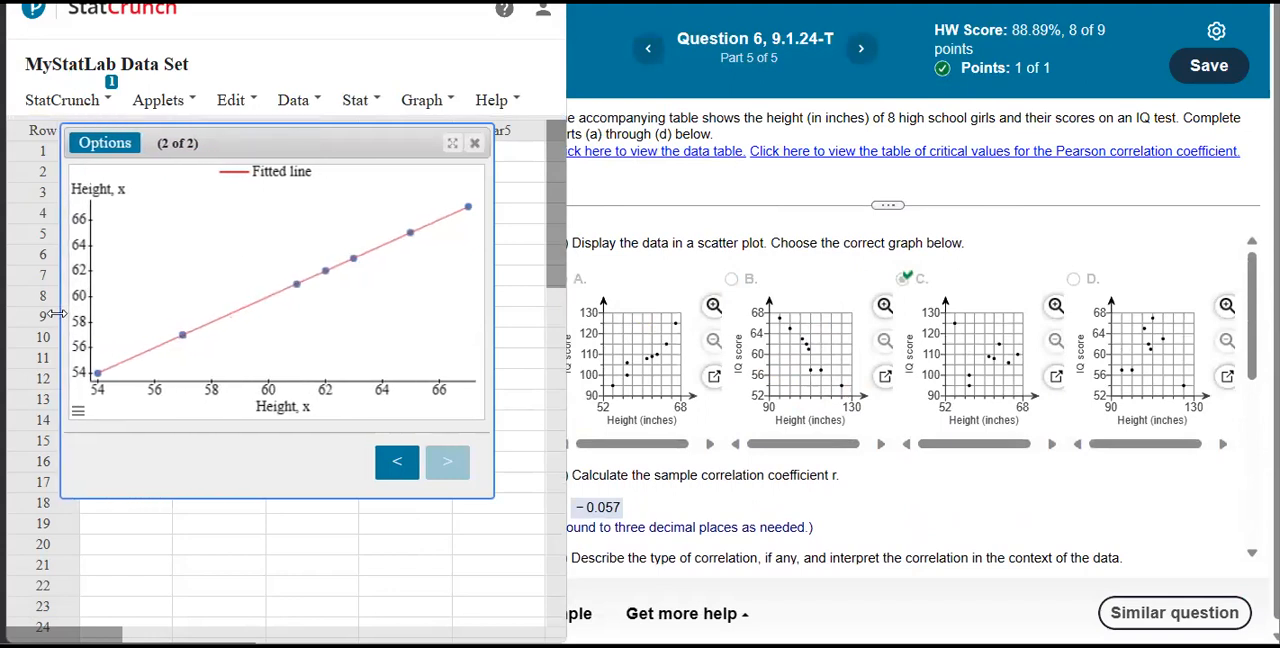
{"action": "left_click_drag", "start_coordinate": [492, 425], "coordinate": [528, 432]}
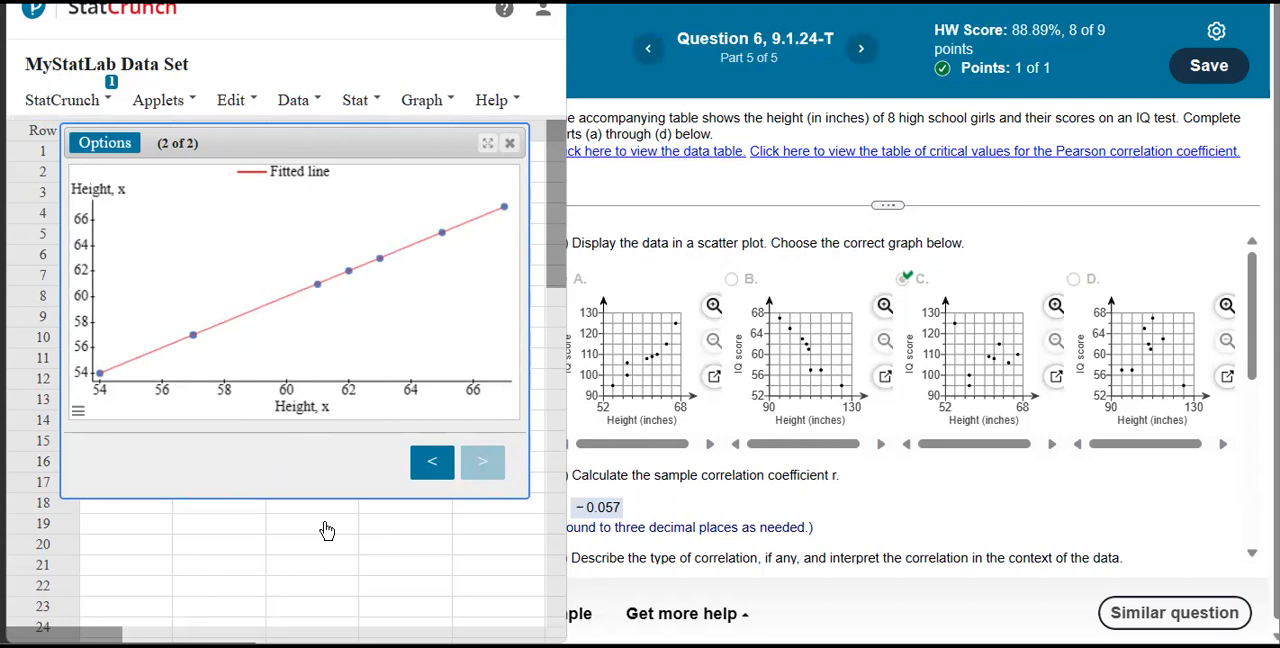
{"action": "left_click", "coordinate": [509, 143]}
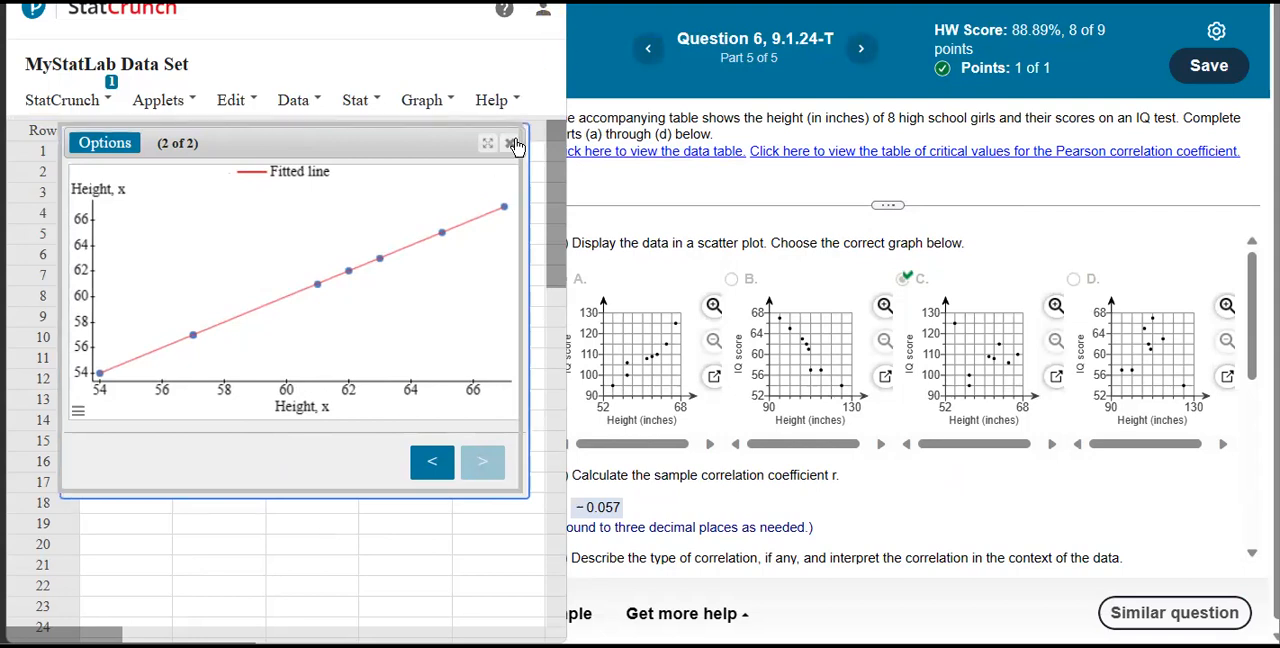